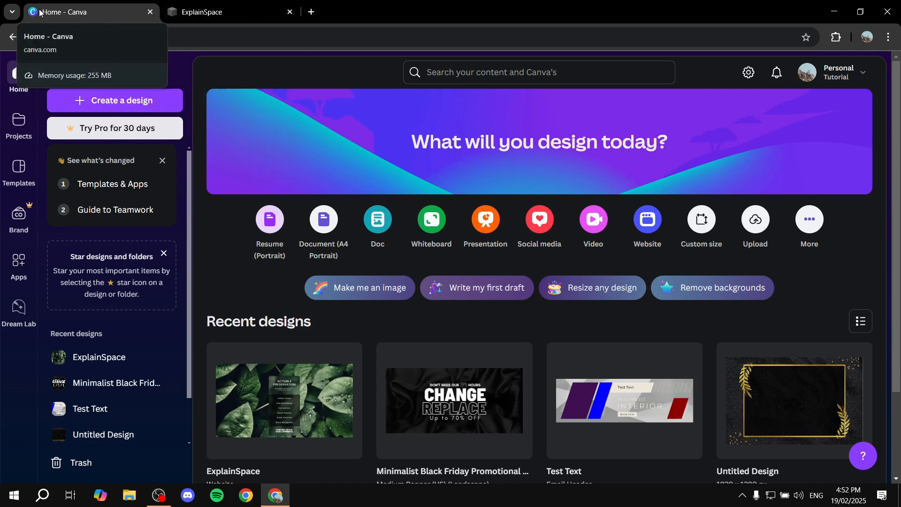
left_click(311, 12)
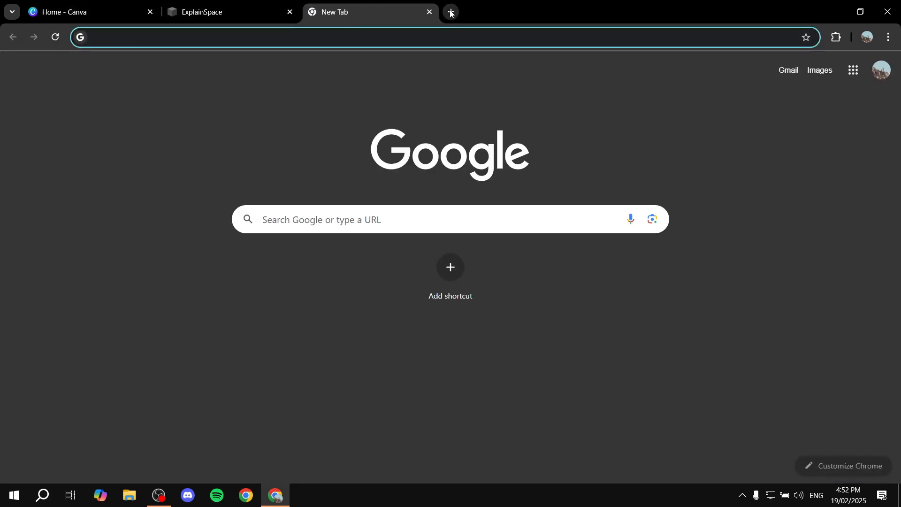
left_click(451, 12)
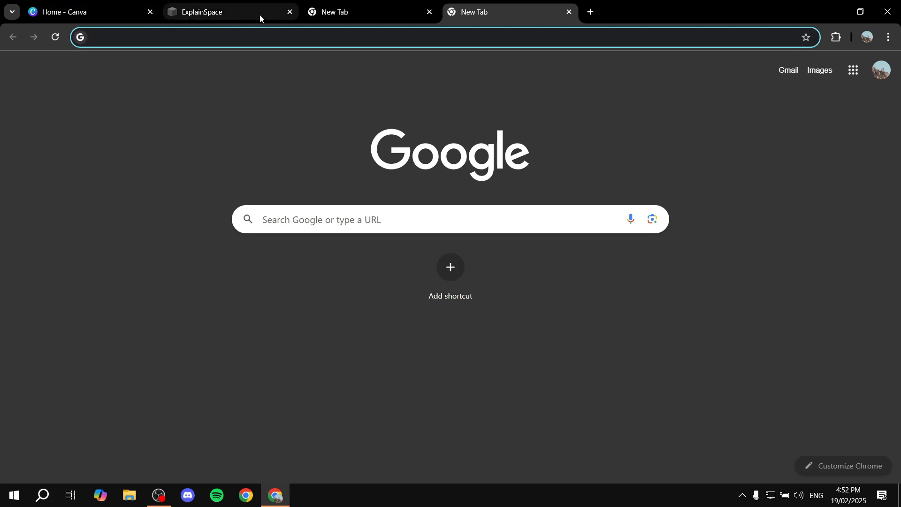
mouse_move(344, 13)
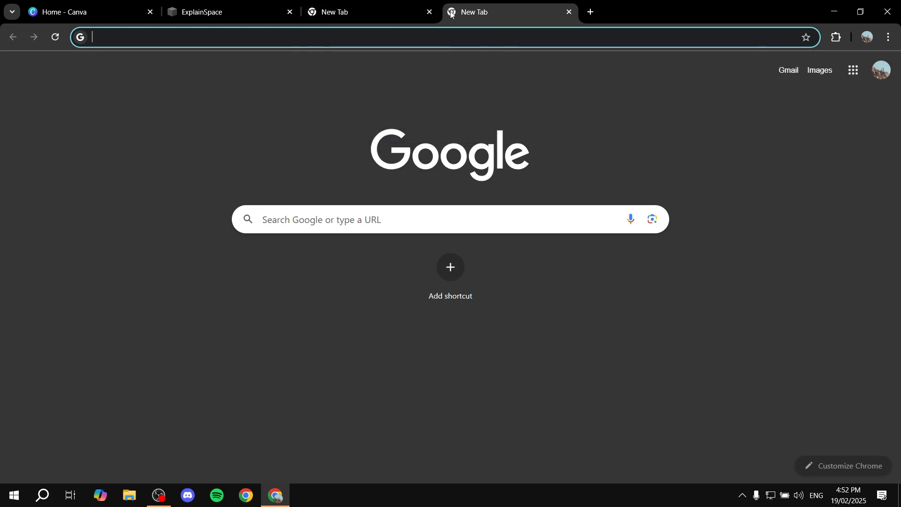
mouse_move(455, 17)
left_click(569, 12)
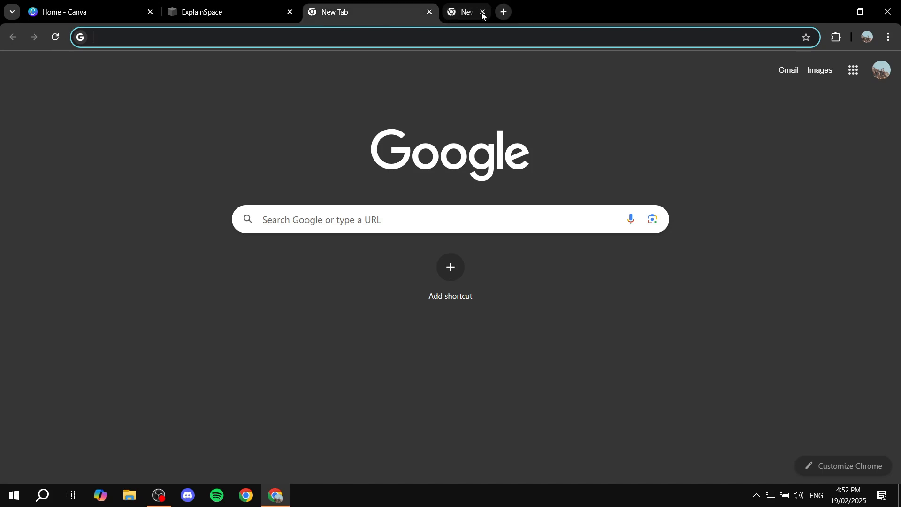
left_click(429, 13)
Switch to the Squarespace favicon settings and examine the required icon file format and recommended pixel dimensions.
left_click(96, 7)
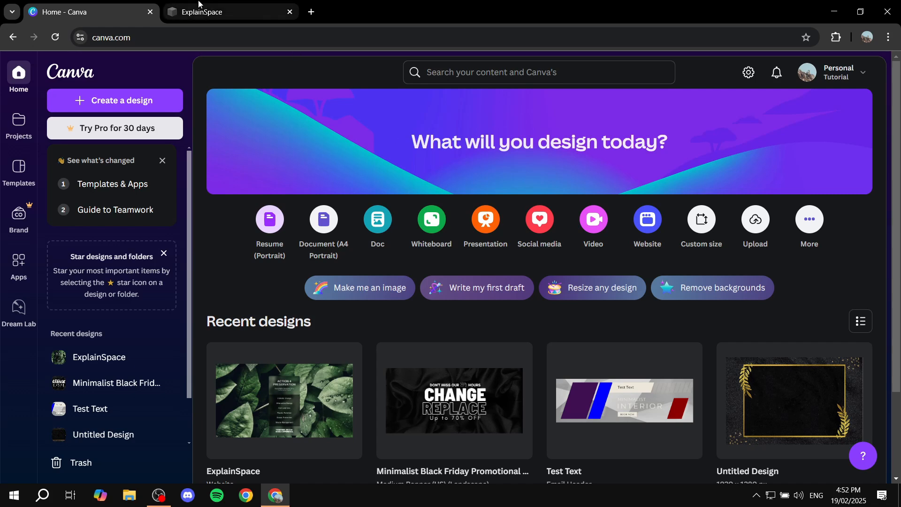
mouse_move(212, 7)
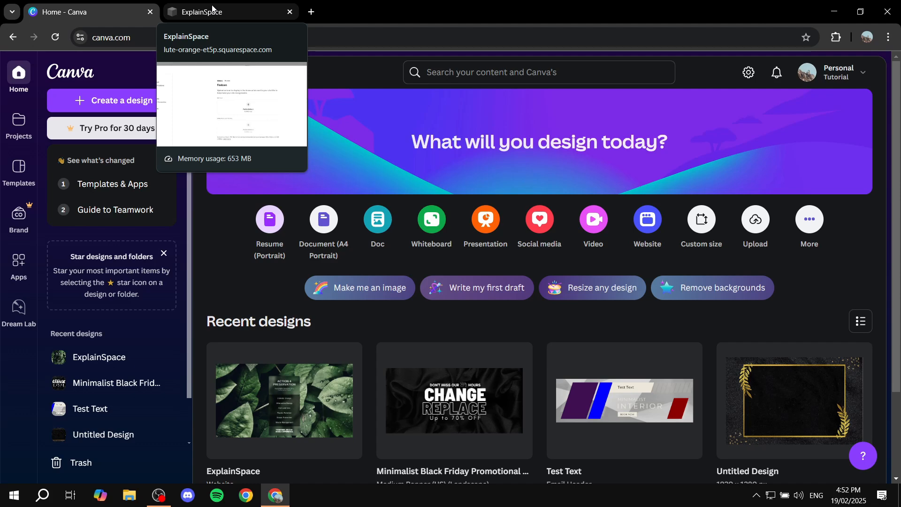
left_click(211, 7)
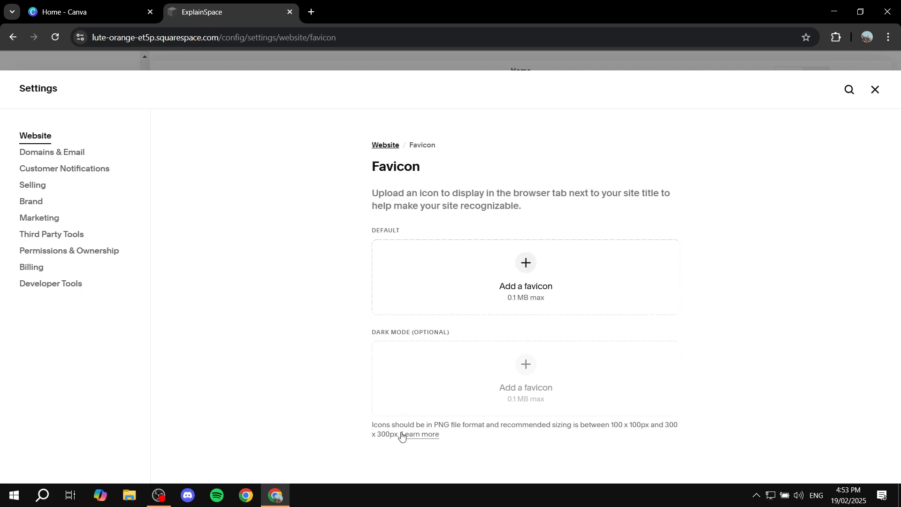
left_click_drag(366, 430, 491, 425)
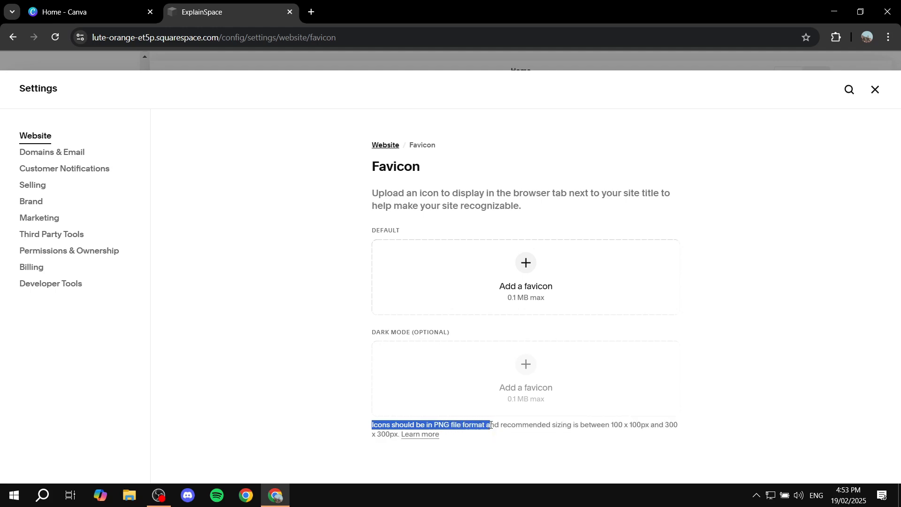
left_click(159, 5)
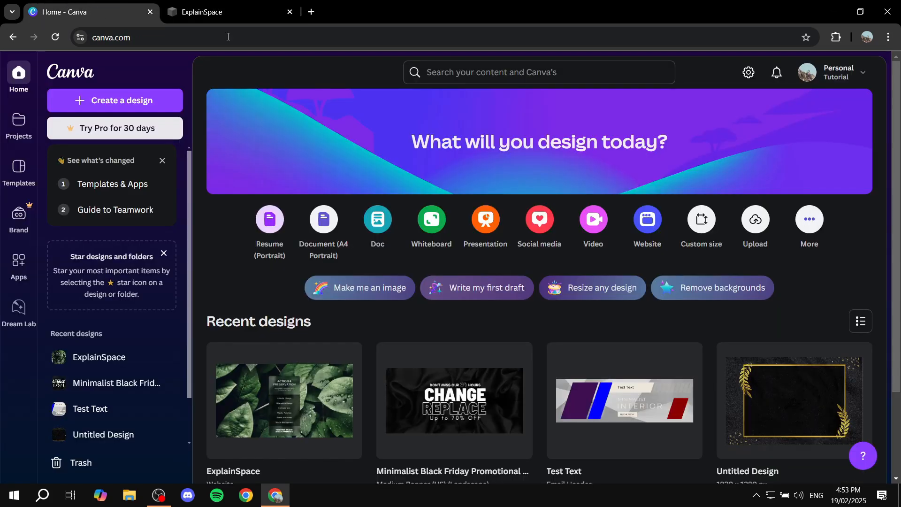
left_click(231, 5)
left_click(612, 457)
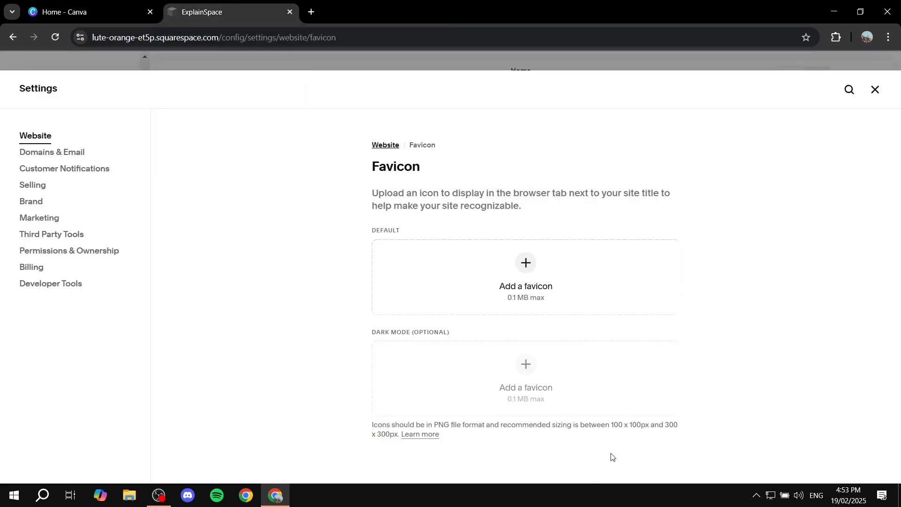
left_click_drag(611, 427, 681, 425)
left_click(661, 438)
left_click(720, 424)
left_click_drag(611, 424, 661, 424)
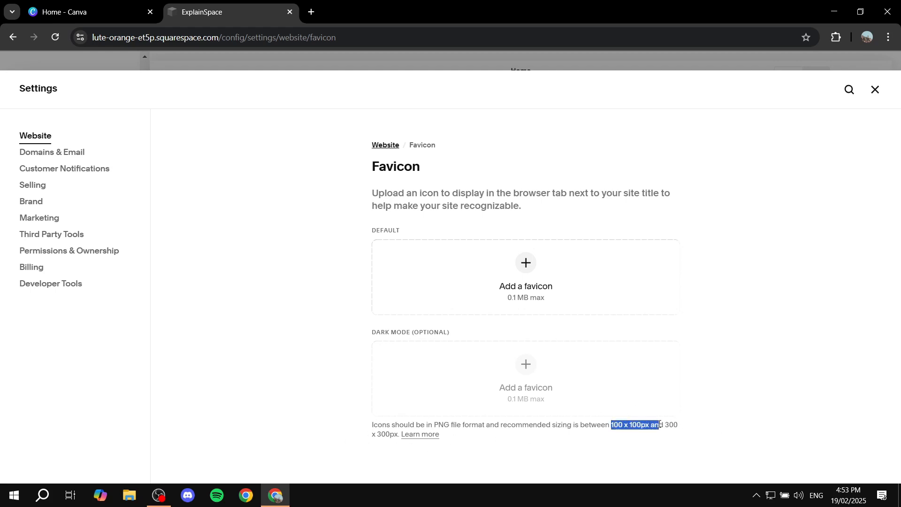
left_click(671, 422)
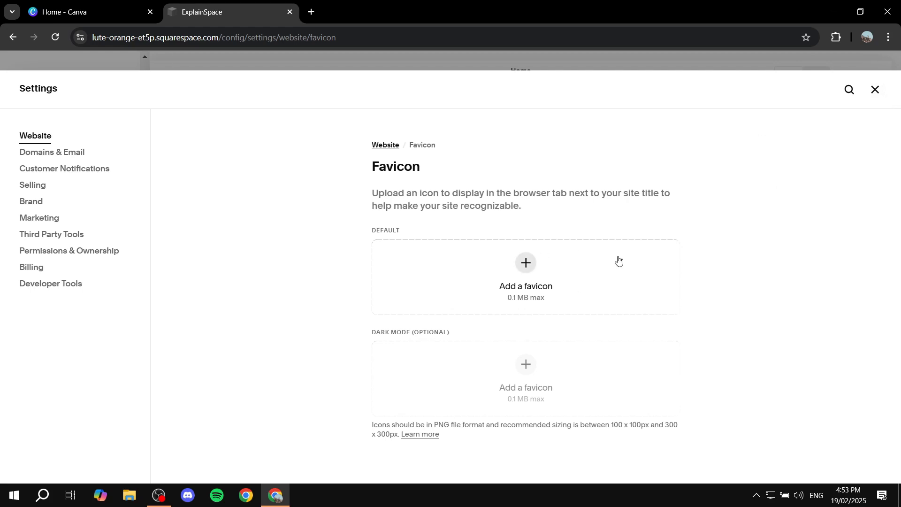
Switch to Canva and start a custom-size design with width 100 and height 100.
left_click(44, 5)
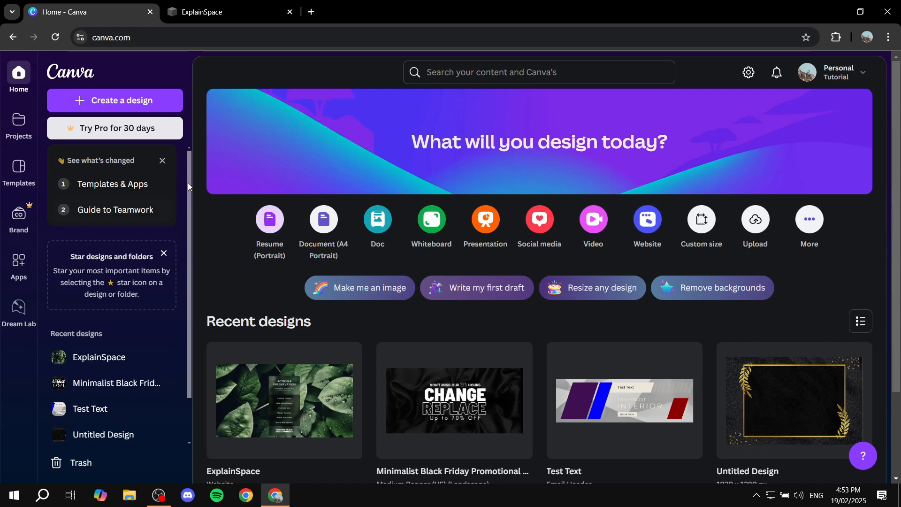
left_click(153, 100)
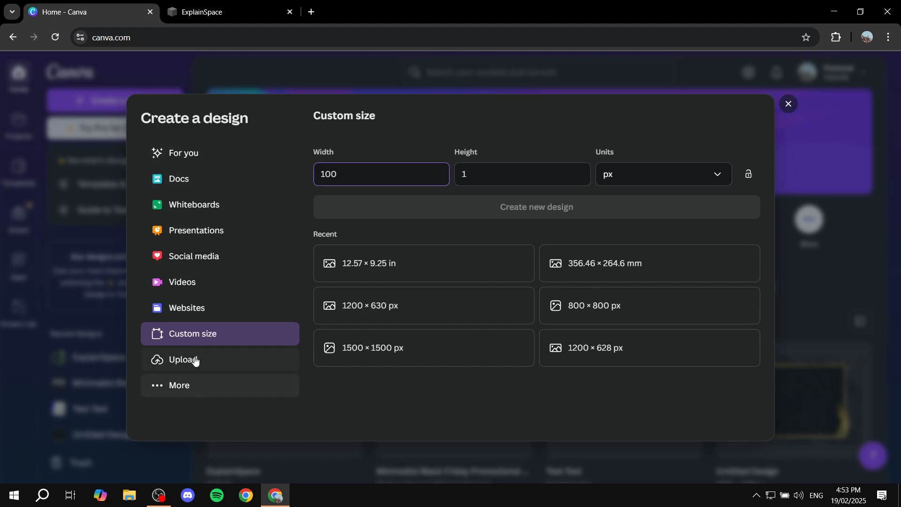
key("ctrl+a")
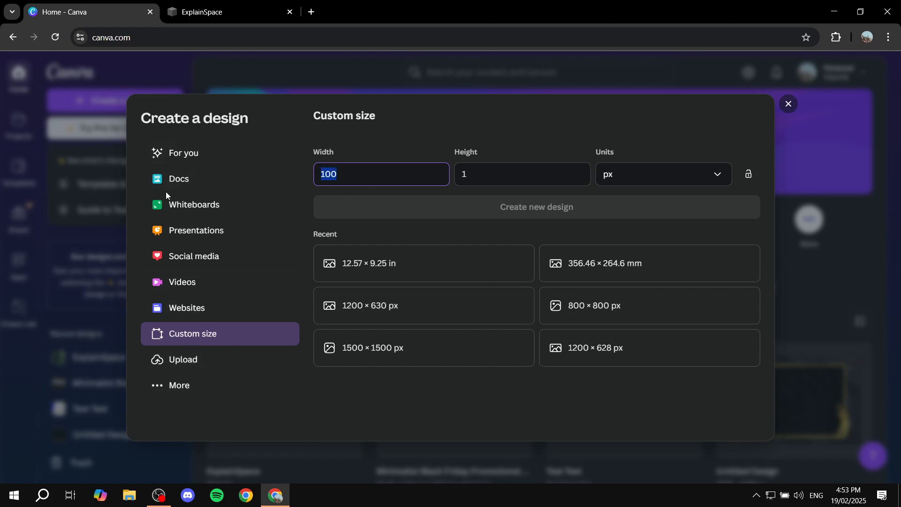
key("BackSpace")
left_click(492, 176)
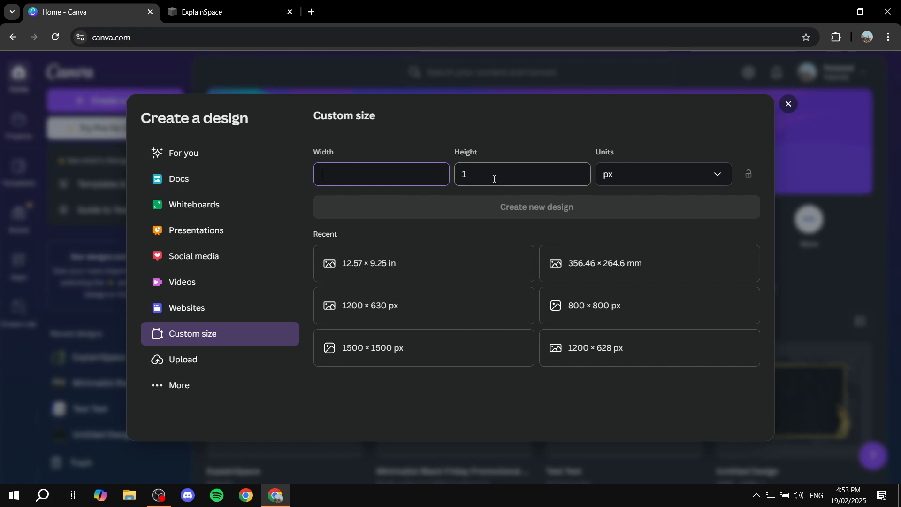
key("BackSpace")
left_click(372, 179)
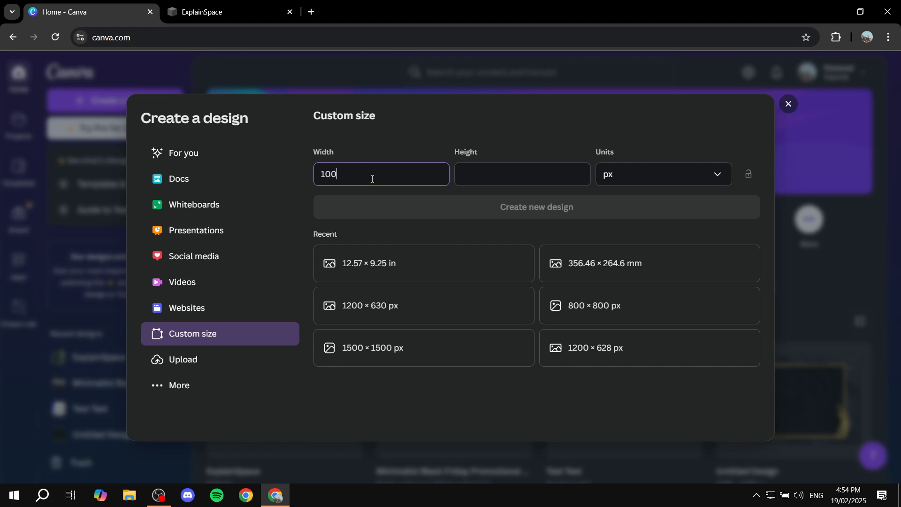
left_click(494, 181)
type("100")
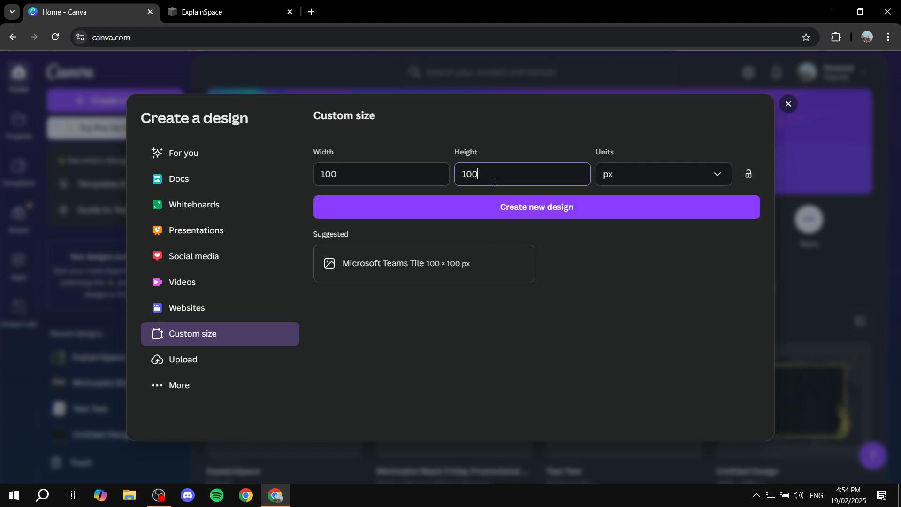
Choose px as the unit for the custom size and create the new design.
left_click(633, 179)
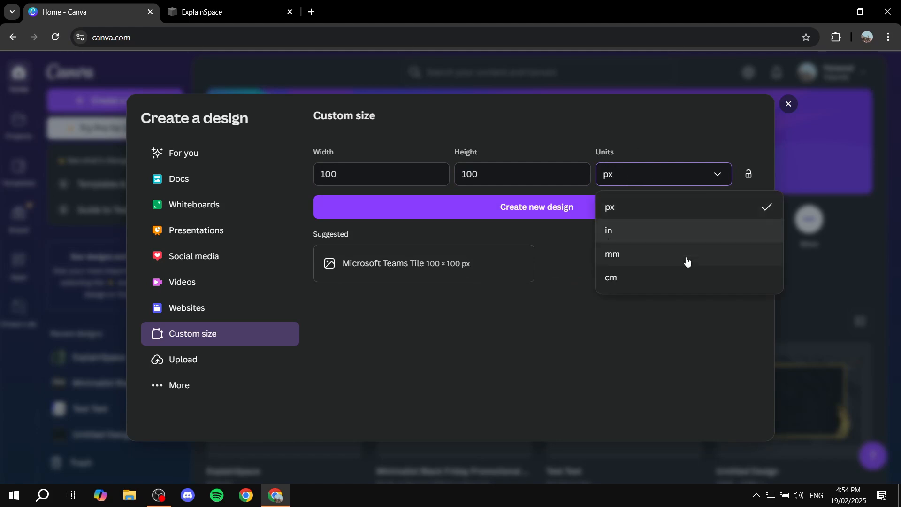
left_click(655, 206)
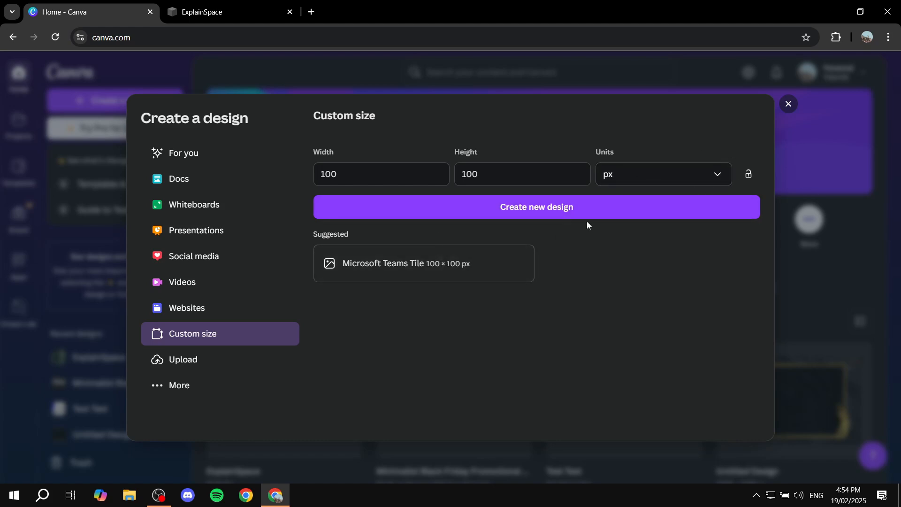
left_click(551, 211)
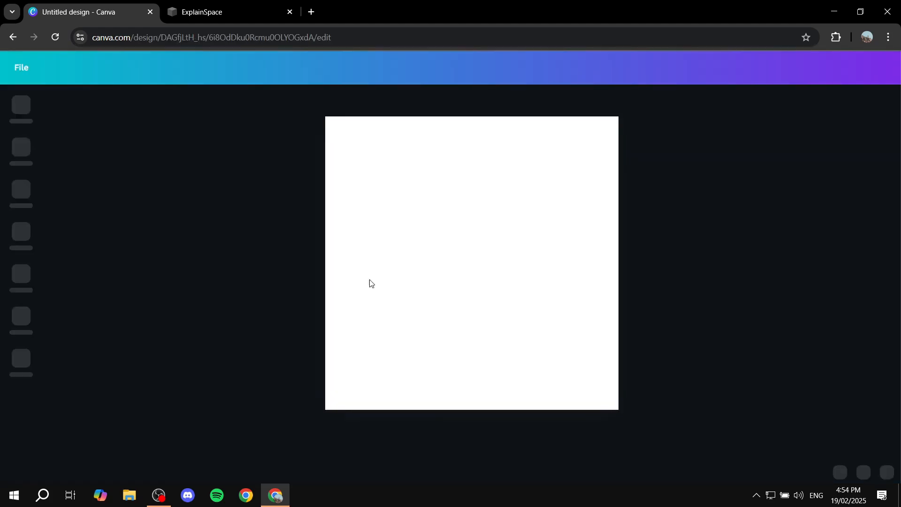
left_click(190, 4)
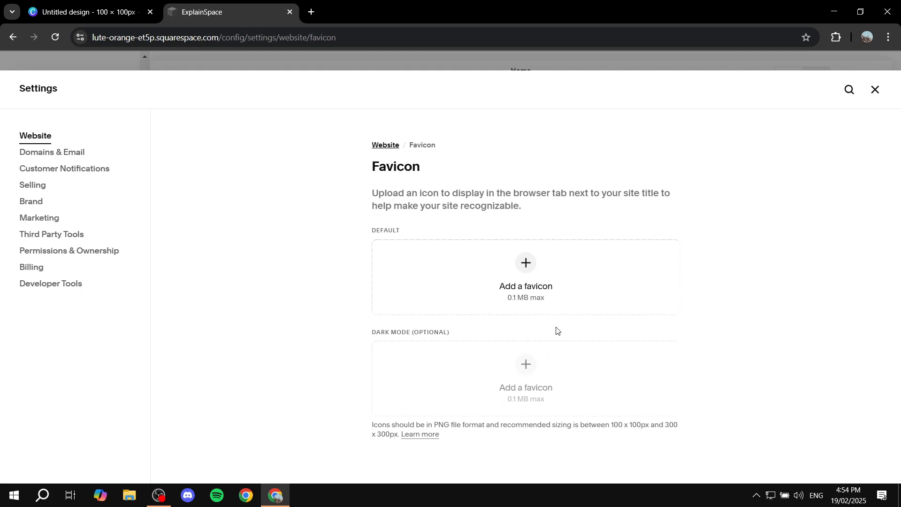
left_click(80, 10)
left_click(668, 241)
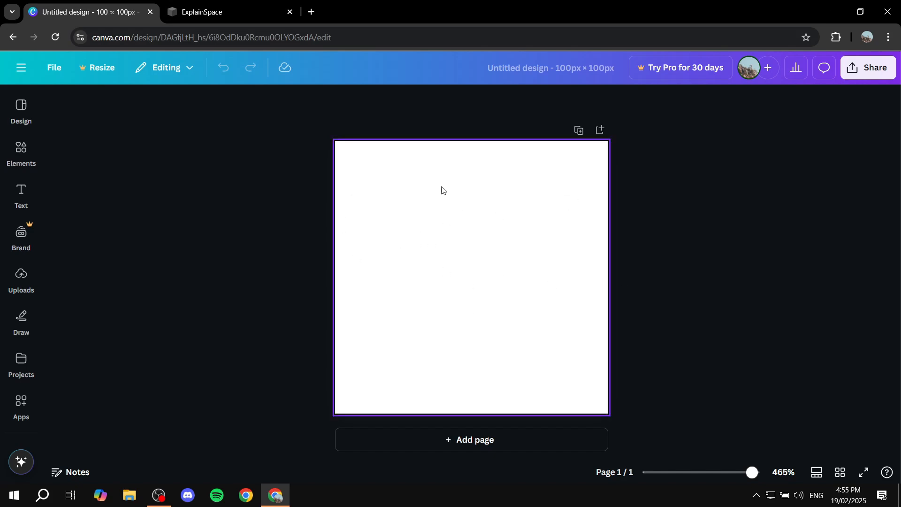
Try the black-to-gold gradient as the background color of the blank page.
left_click(451, 248)
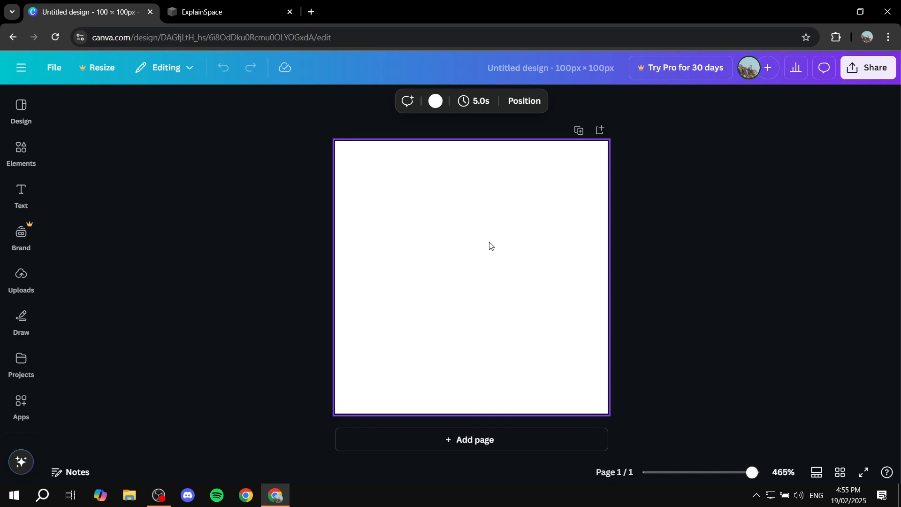
left_click(435, 103)
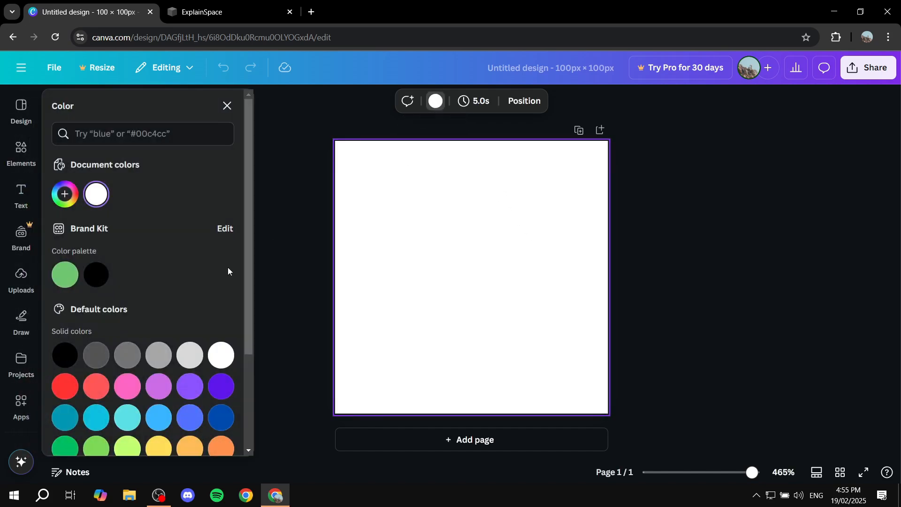
scroll(227, 267, "down", 3)
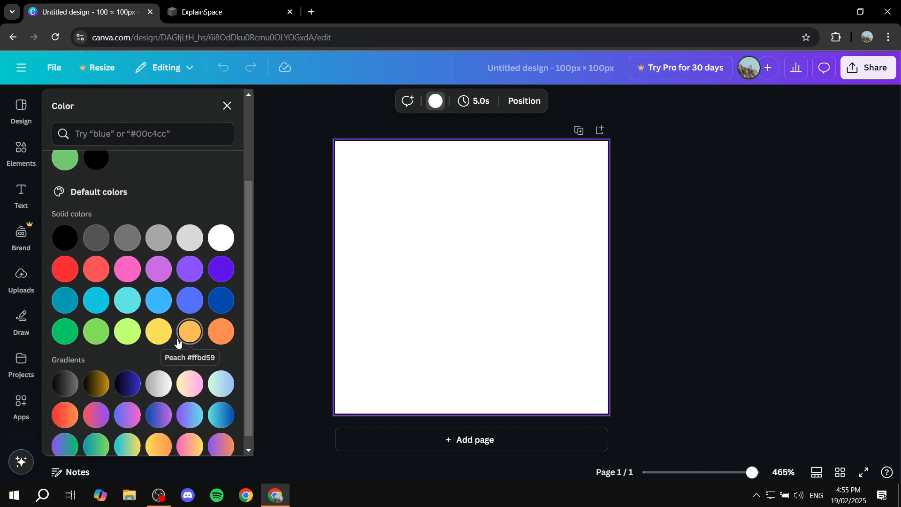
scroll(188, 329, "down", 1)
left_click(101, 376)
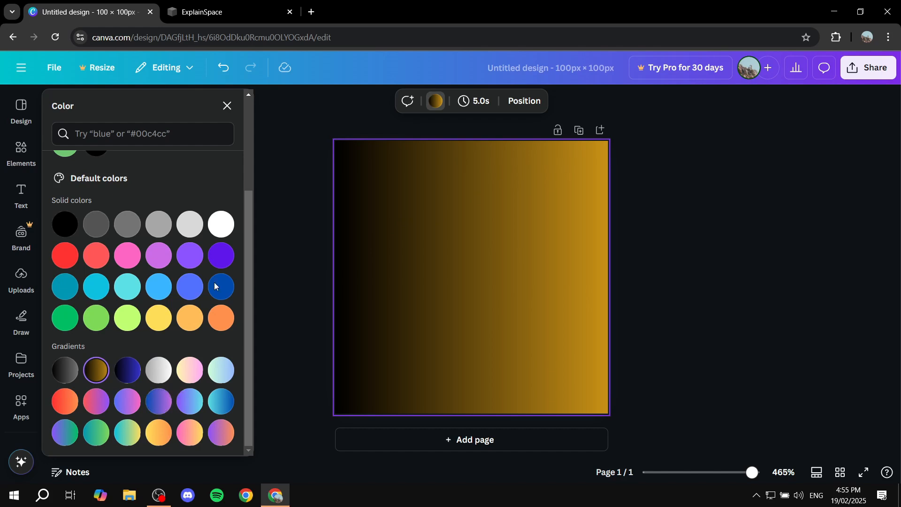
Try the black-to-grey gradient as the page background, and set the background back to solid white.
scroll(112, 318, "up", 1)
scroll(144, 308, "up", 3)
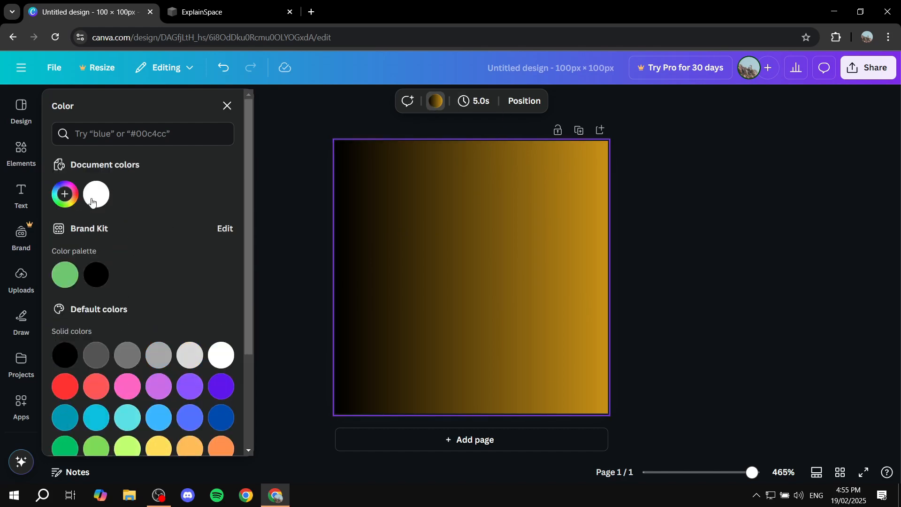
scroll(197, 249, "down", 3)
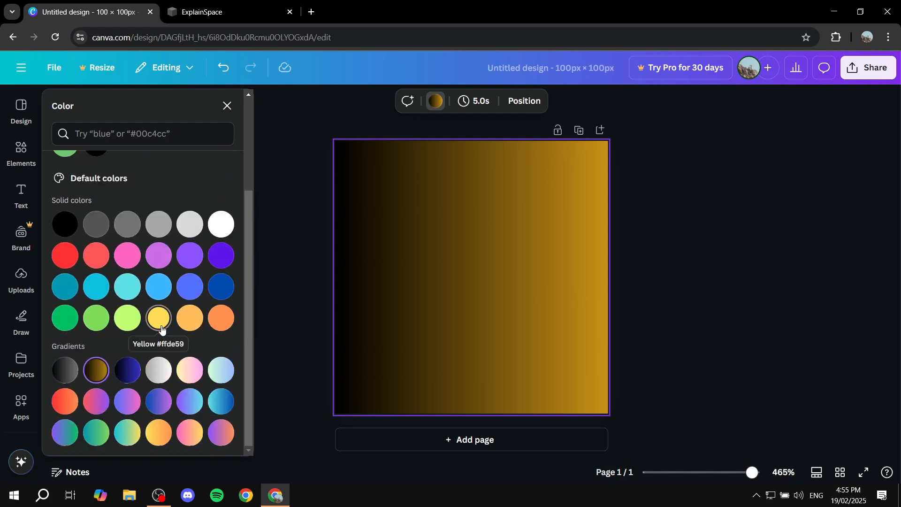
left_click(65, 370)
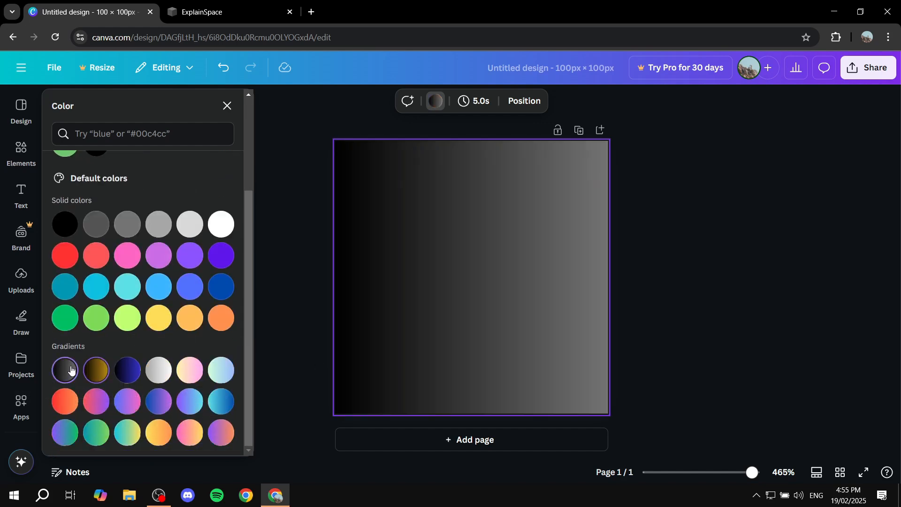
left_click(221, 224)
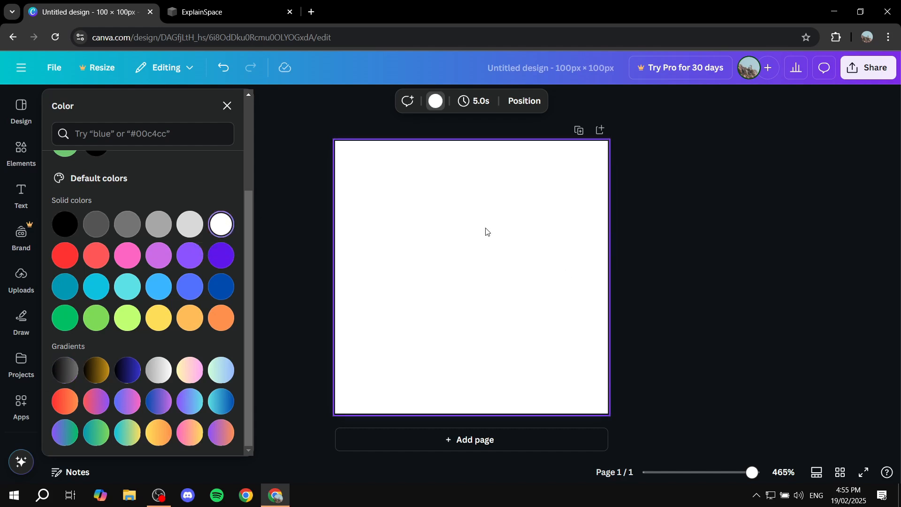
left_click(793, 174)
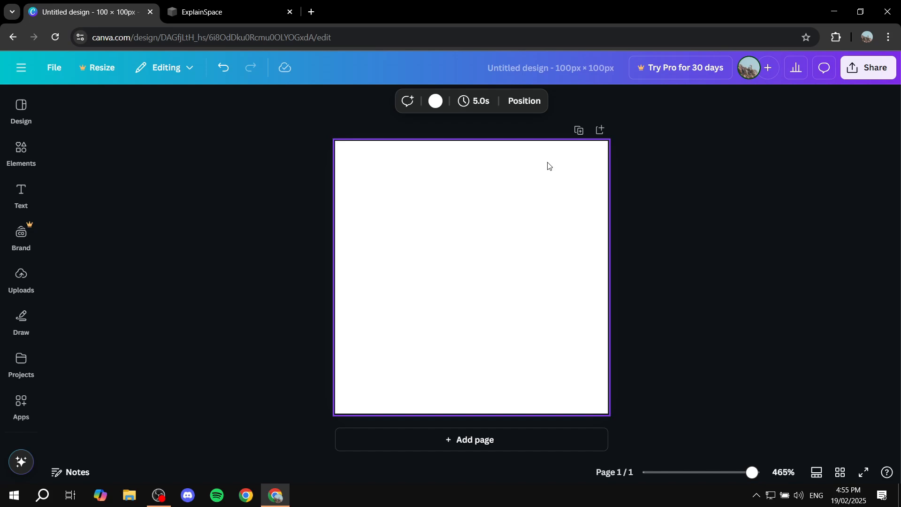
Add the red geometric corner graphic from the element library and center it on the white page.
left_click(19, 154)
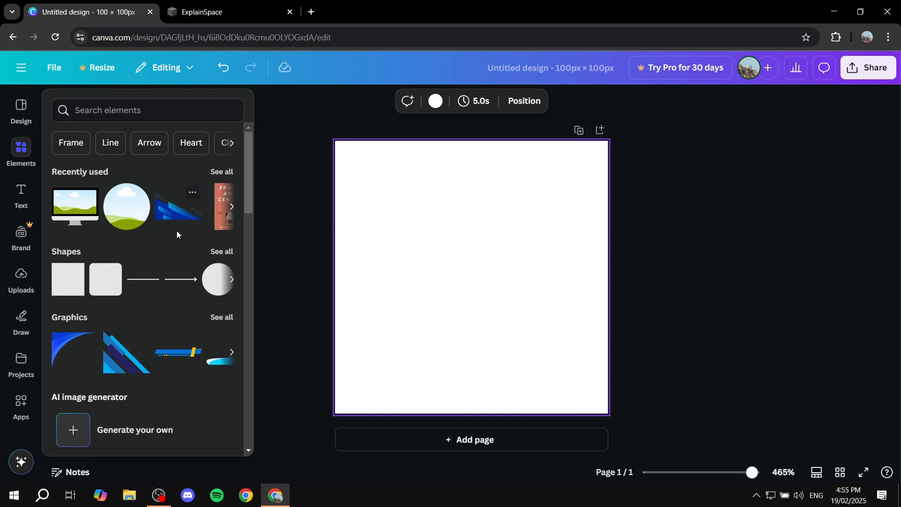
scroll(180, 218, "down", 3)
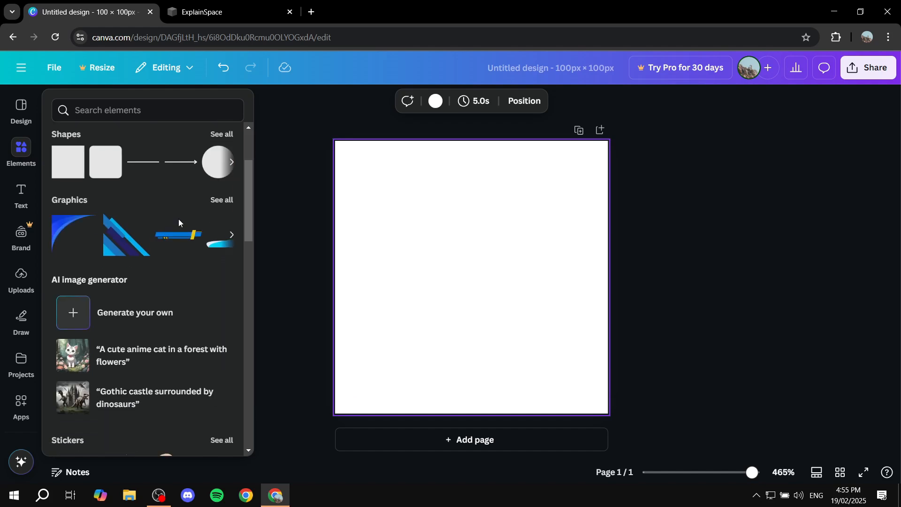
scroll(181, 225, "up", 3)
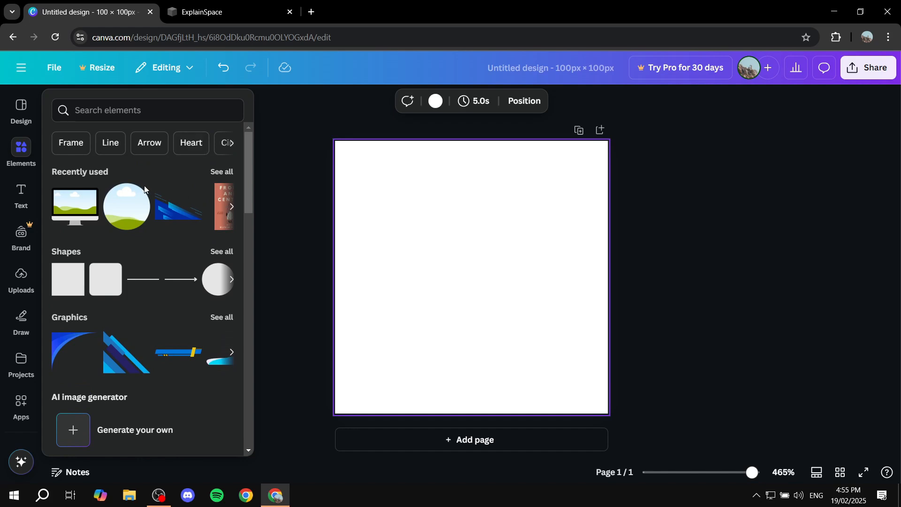
mouse_move(22, 148)
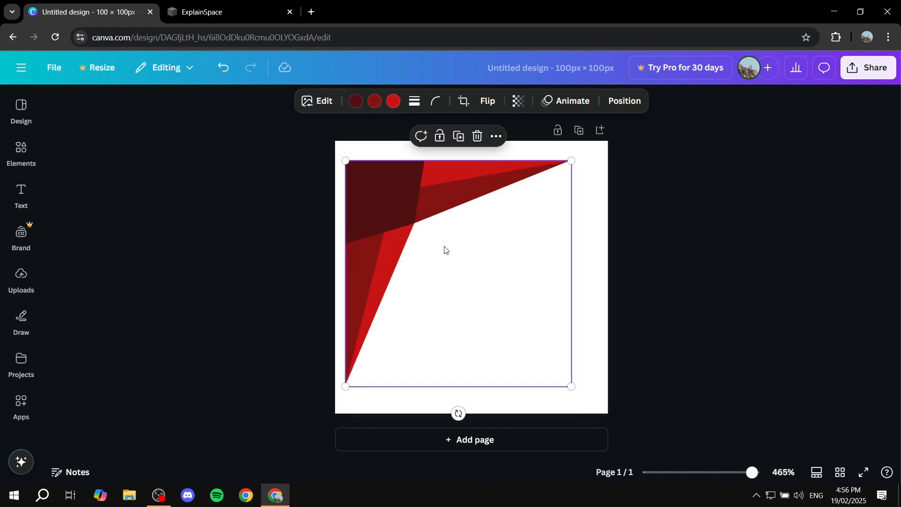
left_click_drag(470, 257, 459, 265)
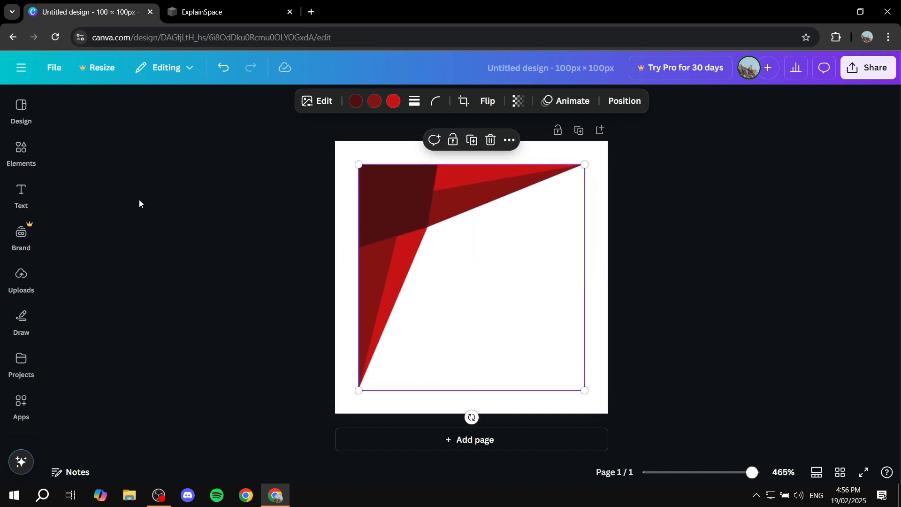
Add the uploaded transparent TUTORIAL image, enlarge it slightly, and place it just right of the page's center over the red graphic.
left_click(22, 155)
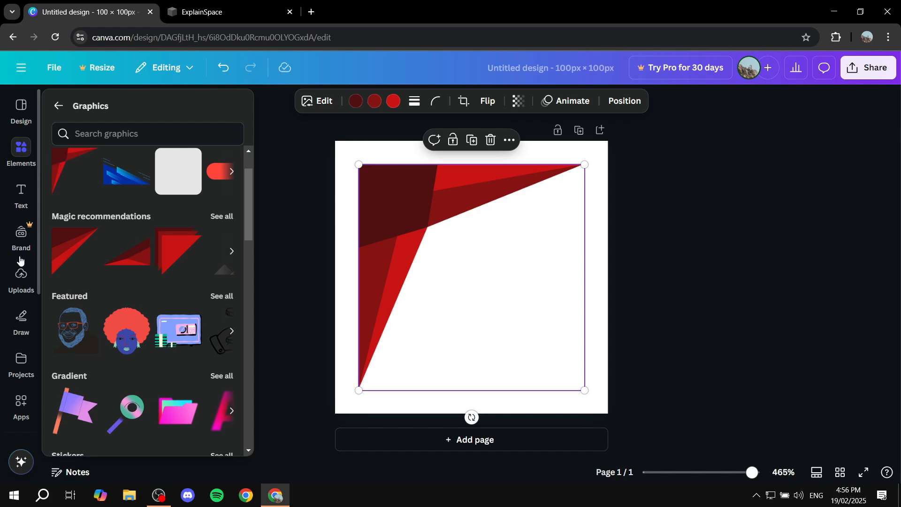
left_click(20, 280)
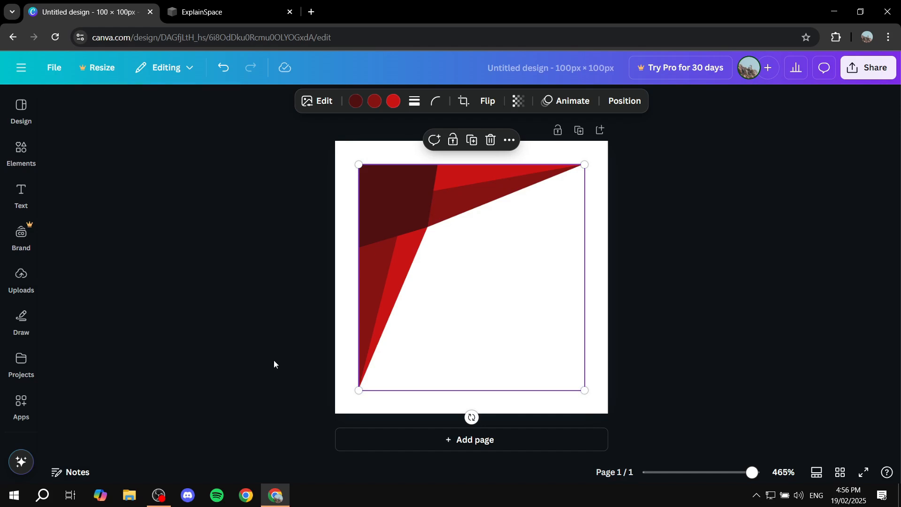
mouse_move(22, 287)
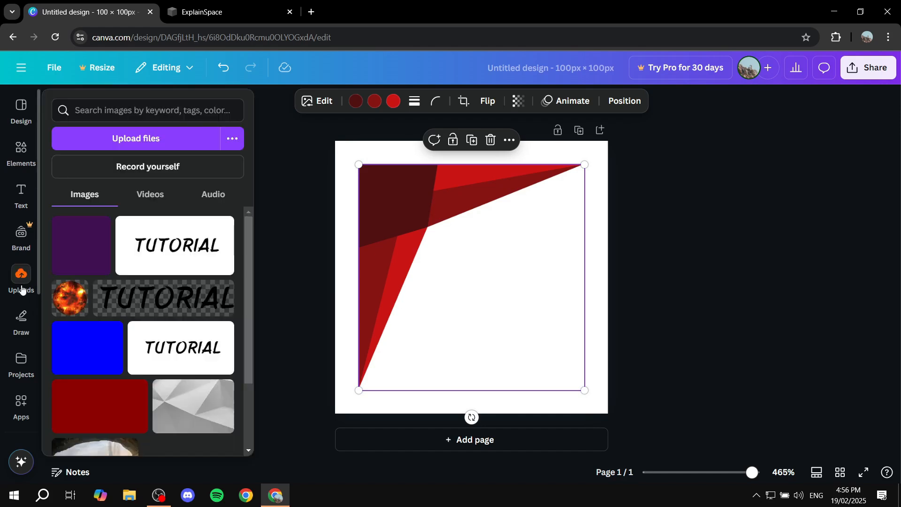
left_click(168, 306)
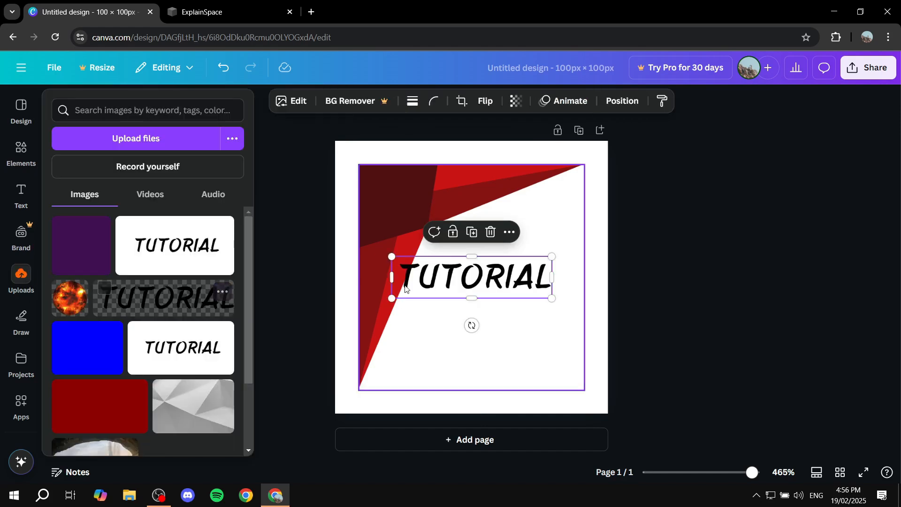
left_click_drag(513, 277, 603, 326)
left_click_drag(558, 290, 538, 298)
left_click(752, 296)
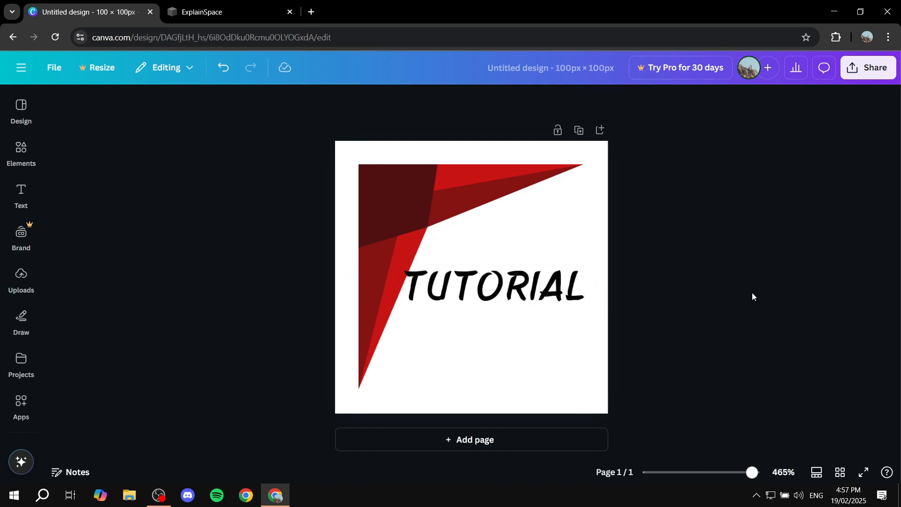
Add a subheading reading "This is an Example" and place it close beneath the TUTORIAL image.
left_click(37, 193)
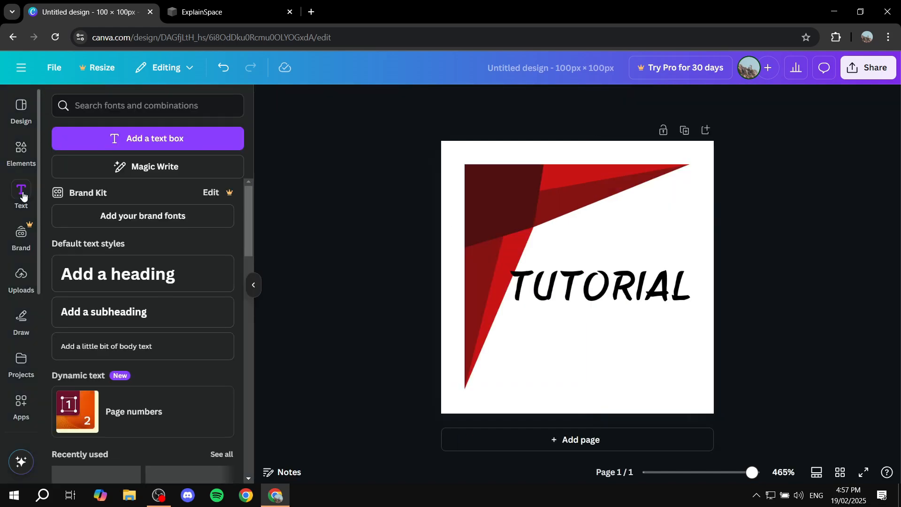
left_click_drag(139, 311, 595, 331)
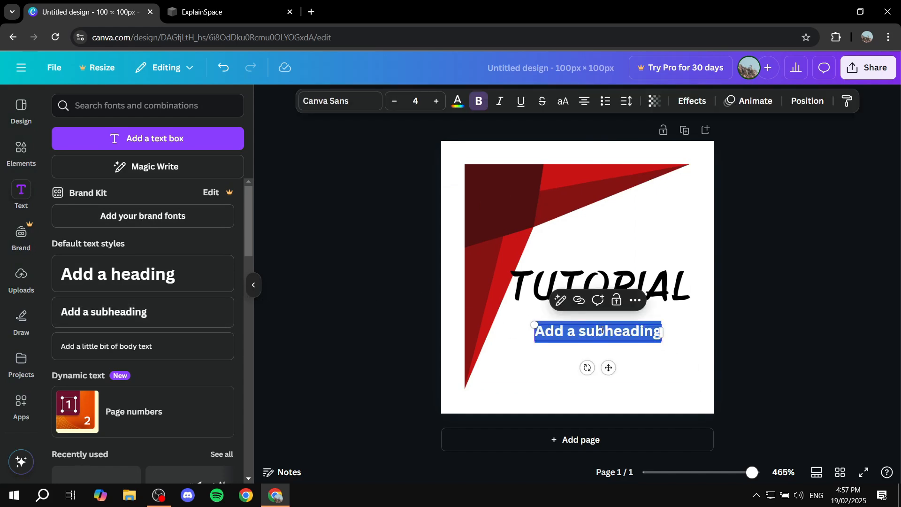
type("This is a")
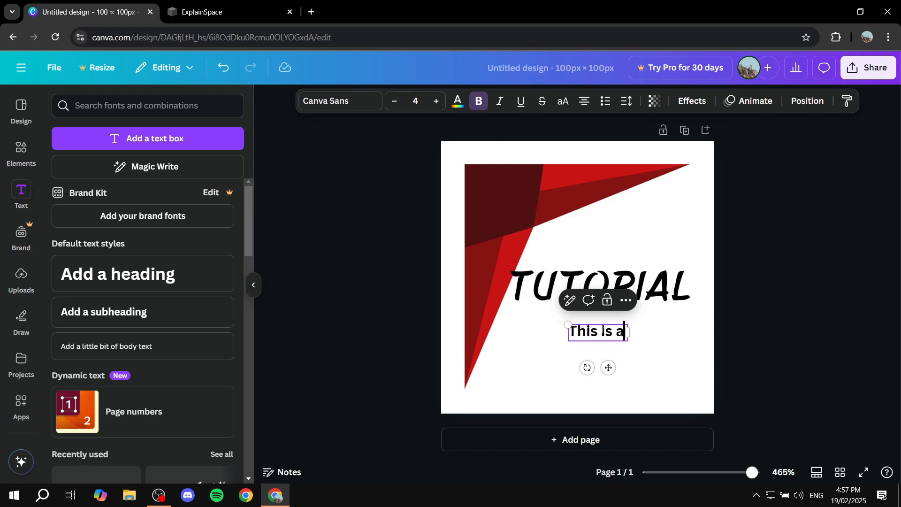
type("n E")
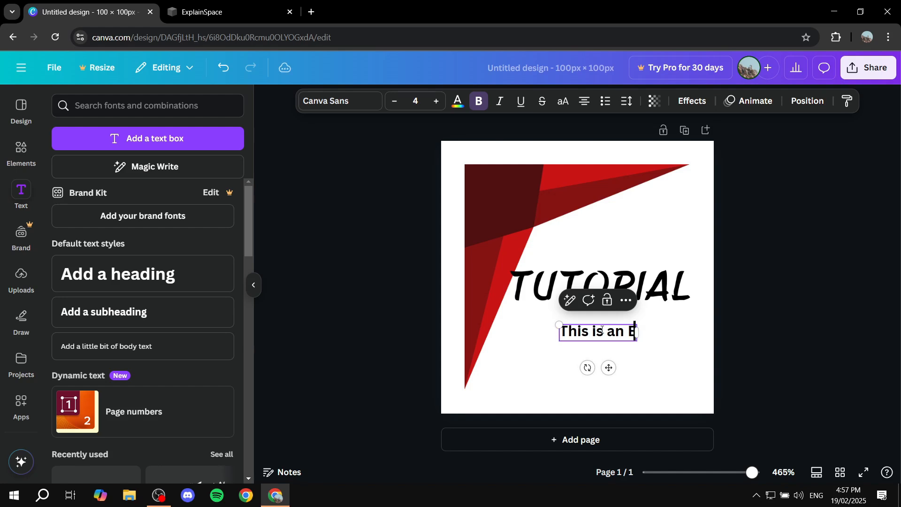
type("xample")
key("BackSpace")
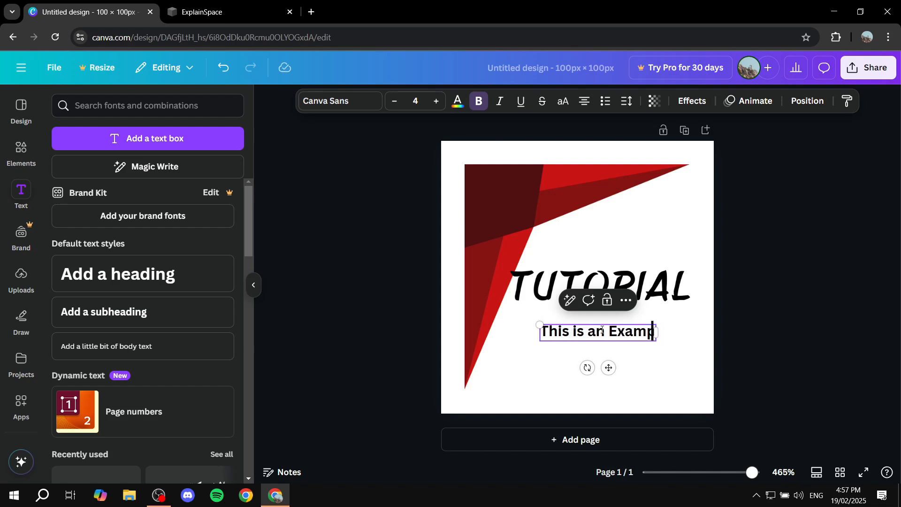
type("le")
left_click(795, 297)
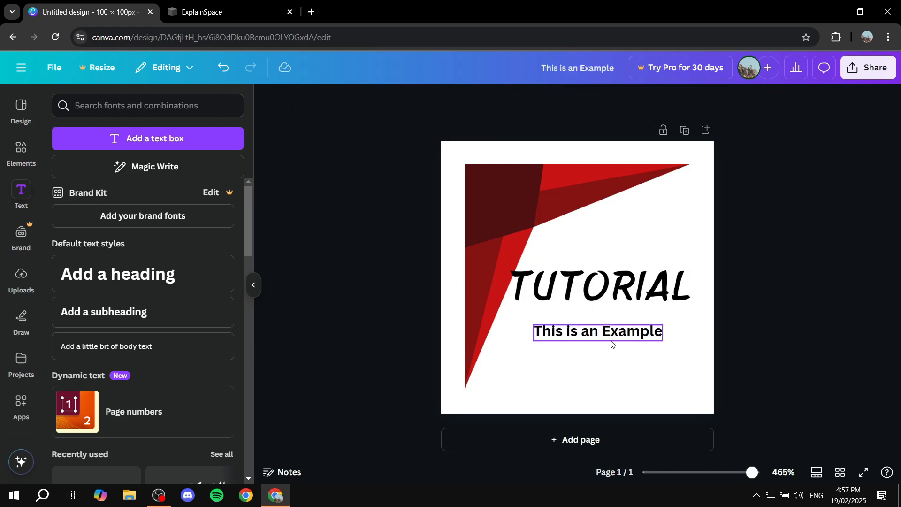
mouse_move(601, 332)
left_mouse_down()
mouse_move(598, 317)
mouse_move(602, 323)
left_mouse_up()
Set the subheading's font to League Spartan and move the TUTORIAL image slightly upward.
double_click(631, 321)
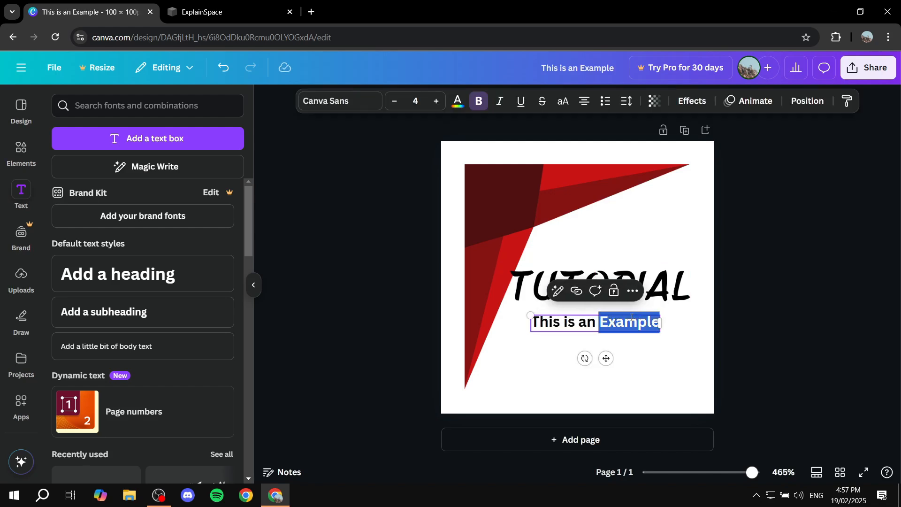
triple_click(631, 321)
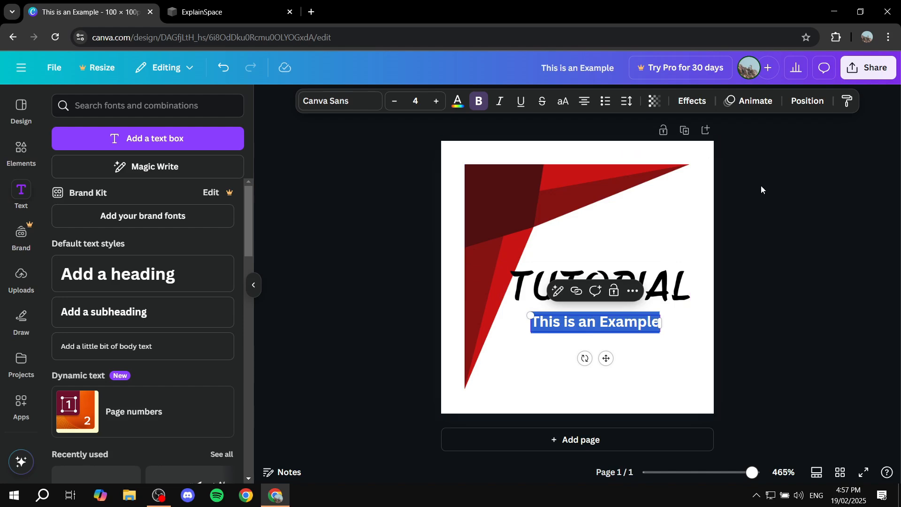
left_click(342, 102)
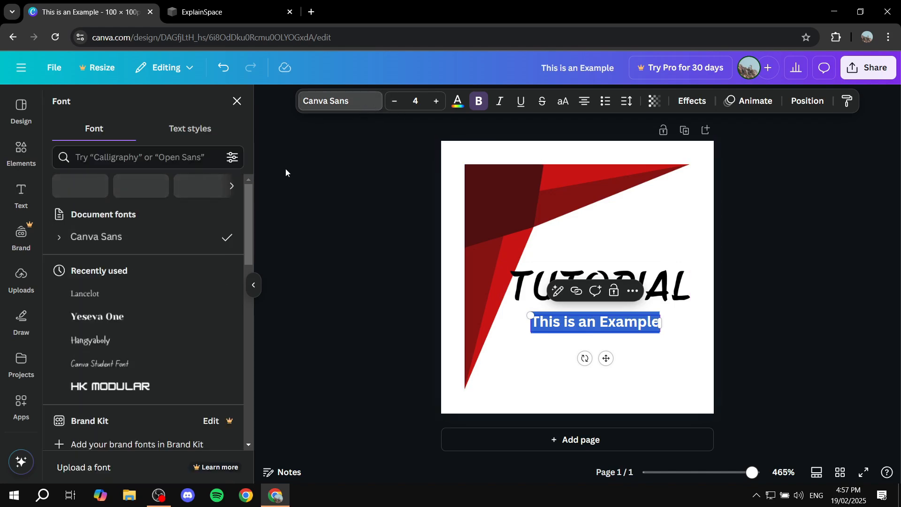
scroll(146, 323, "down", 6)
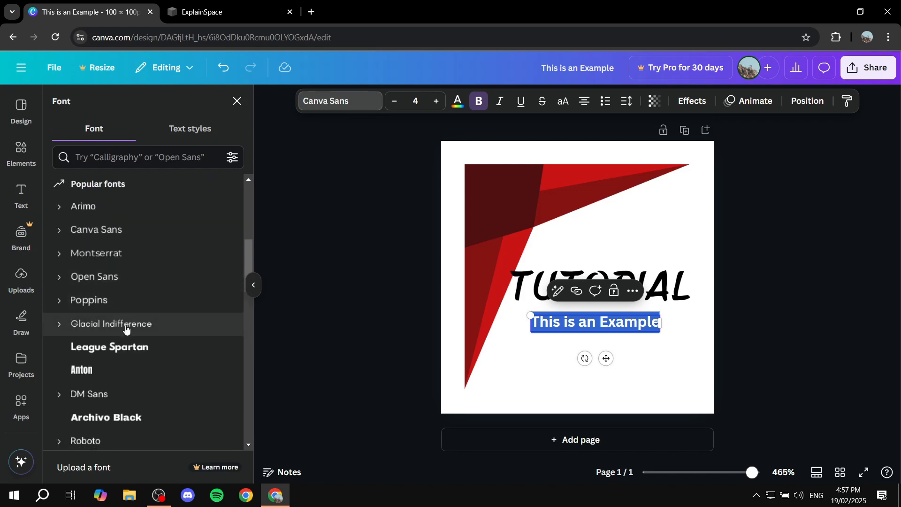
left_click(134, 352)
left_click(885, 307)
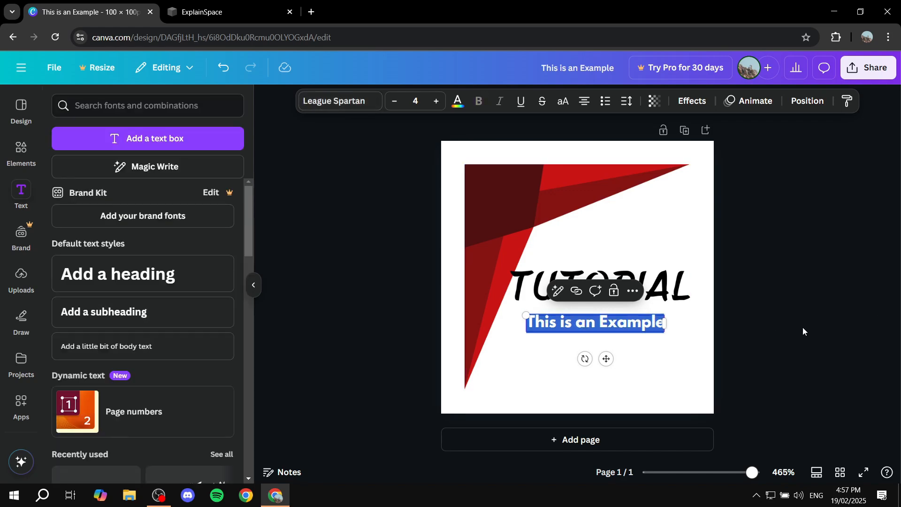
left_click(799, 325)
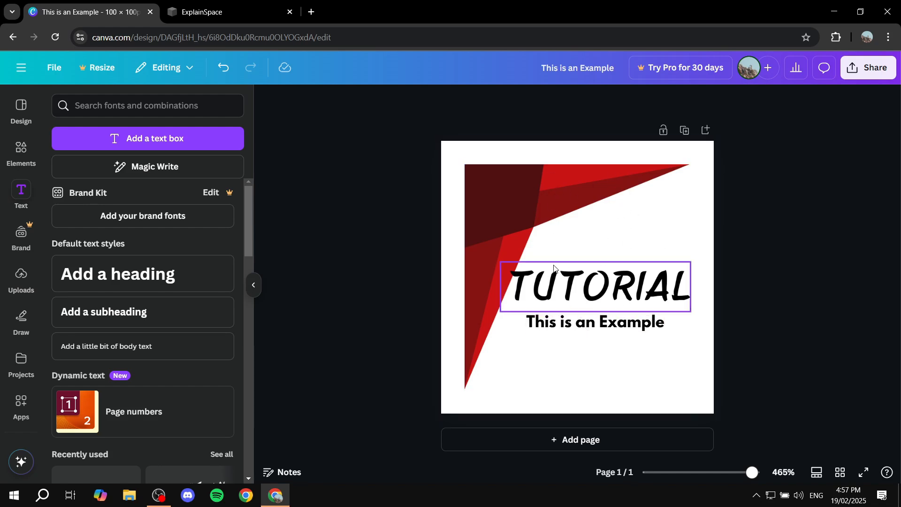
left_click_drag(612, 291, 612, 275)
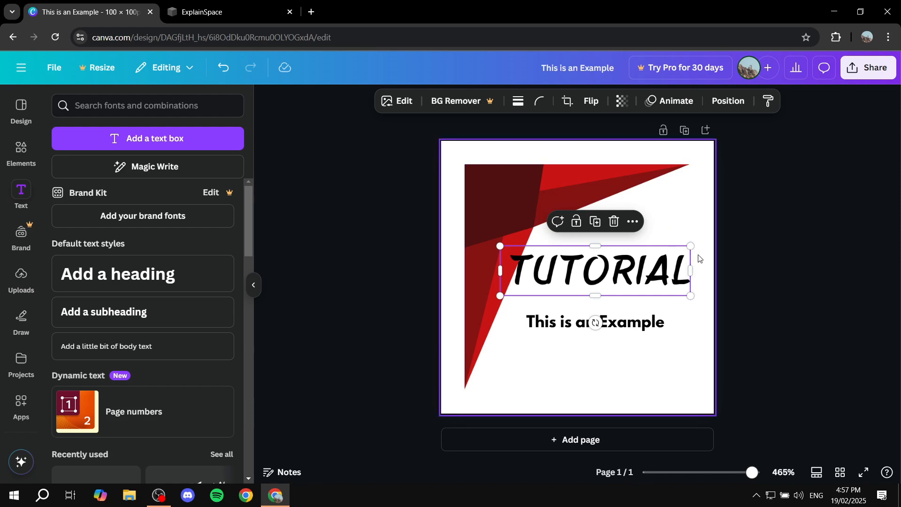
left_click(765, 207)
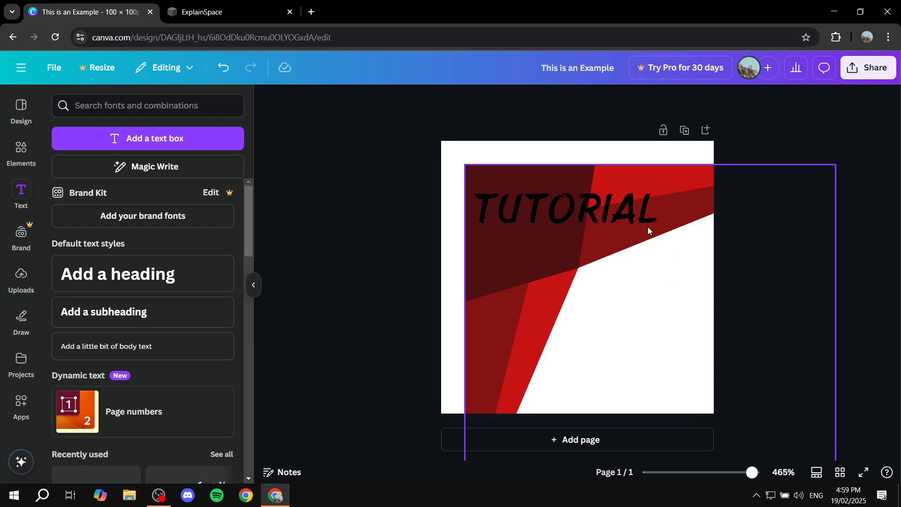
Try to enable a transparent background for the PNG download of the design.
left_click(867, 68)
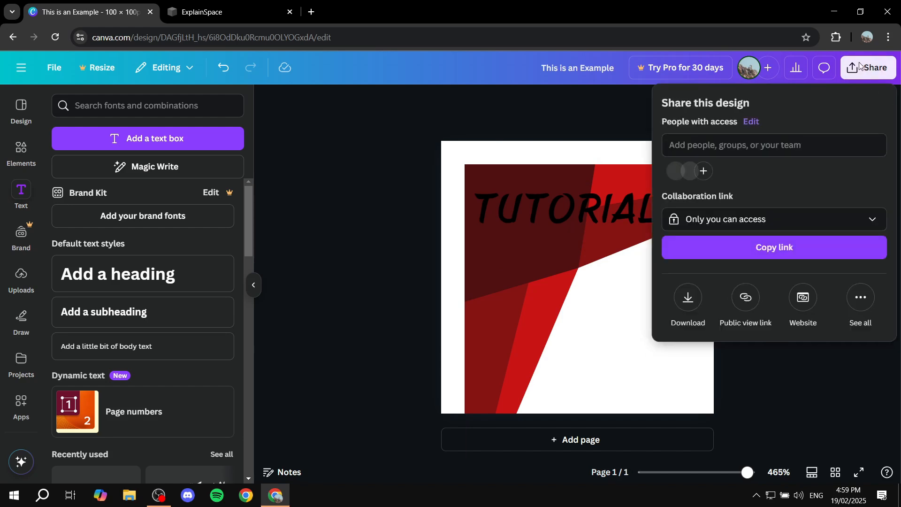
left_click(688, 297)
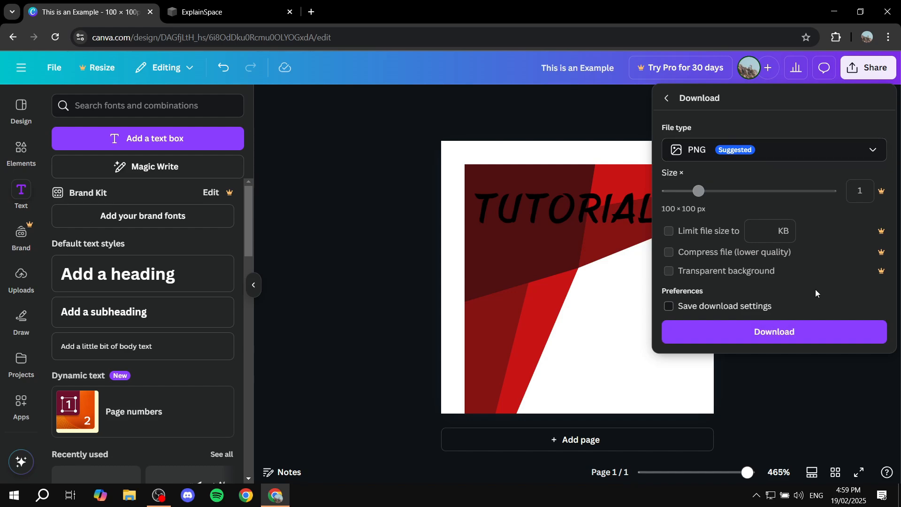
left_click(668, 273)
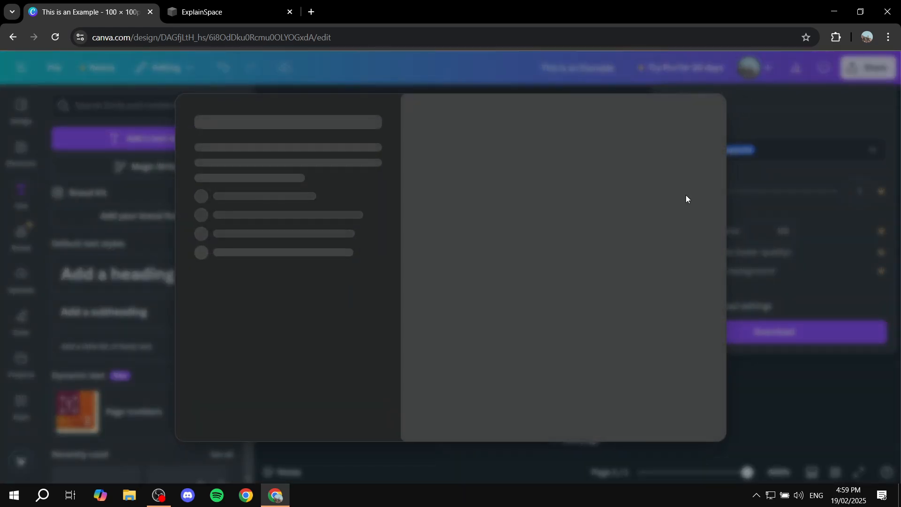
left_click(741, 103)
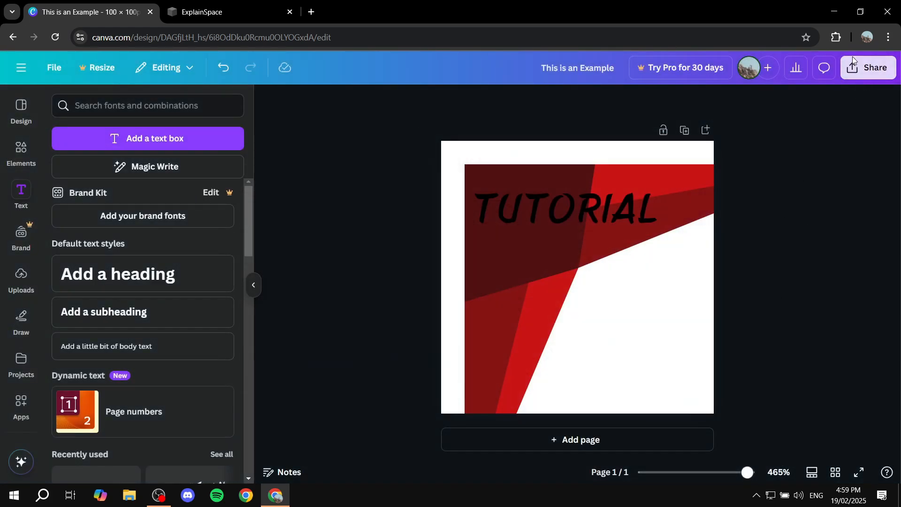
Download the design as a PNG at 100 × 100 px.
left_click(853, 65)
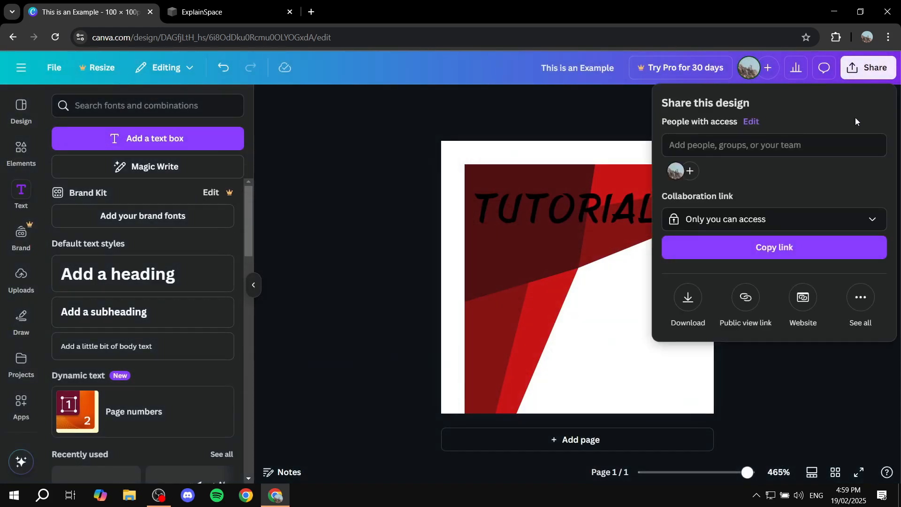
left_click(687, 297)
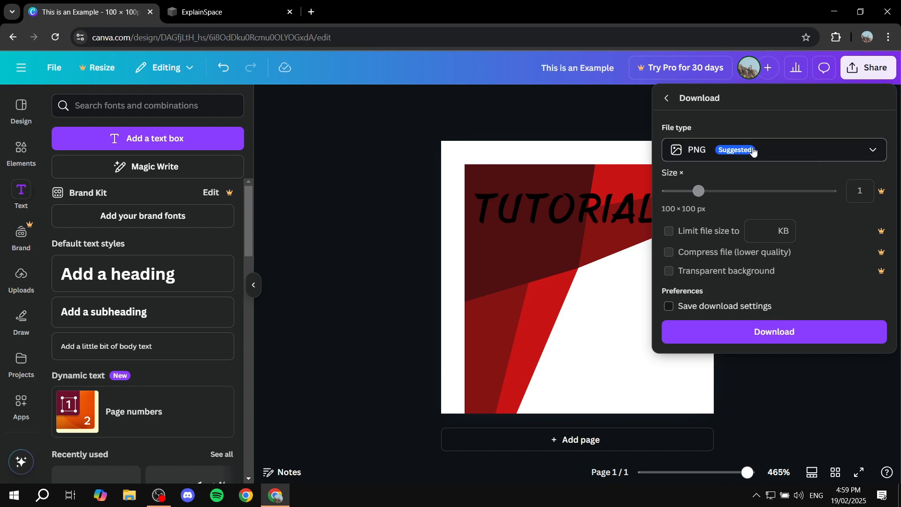
left_click(788, 332)
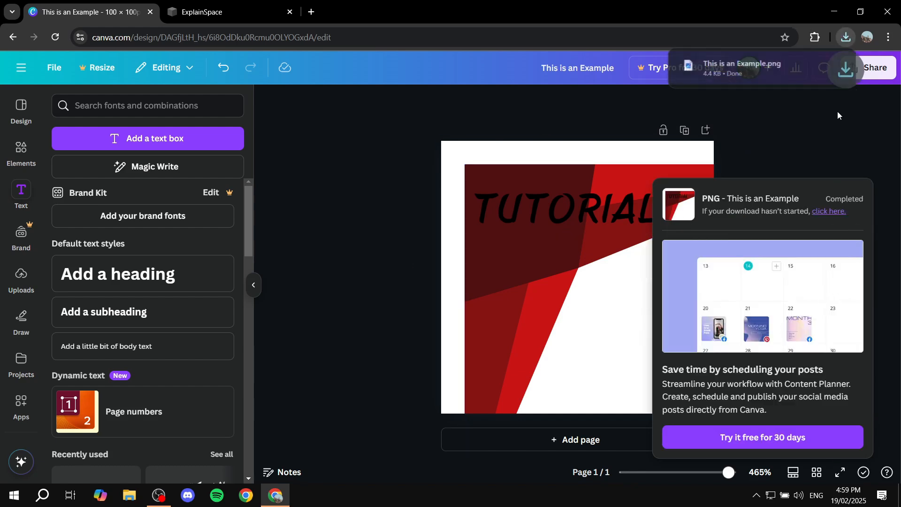
Search the web for "remove bg" in a new browser tab and open the remove.bg site.
left_click(312, 14)
type("remov")
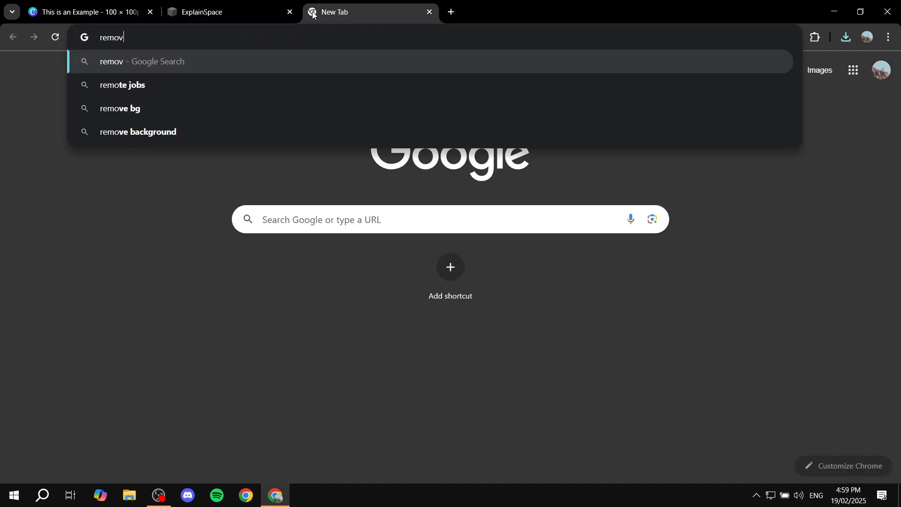
type("e bg")
key("Return")
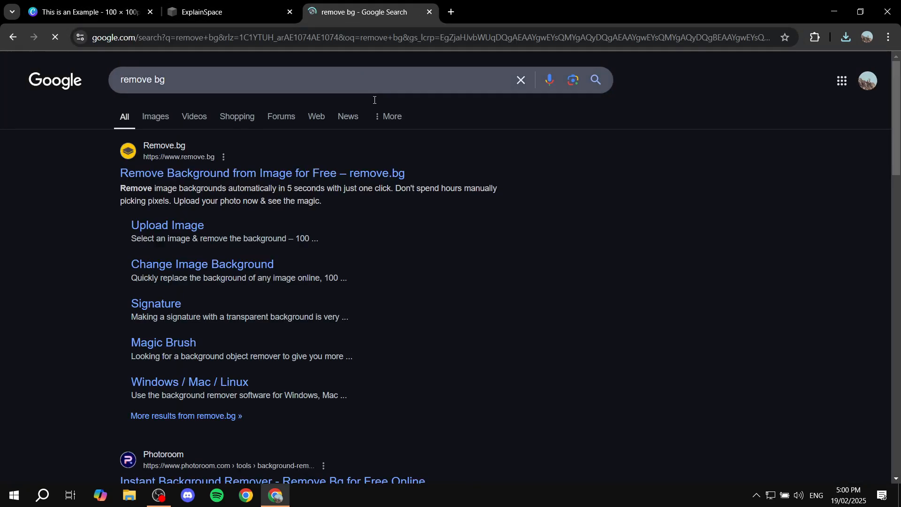
left_click(231, 179)
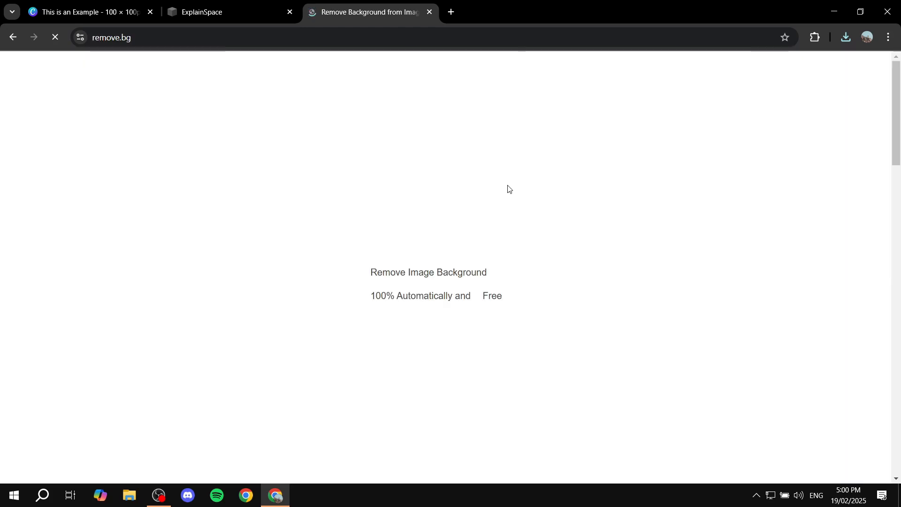
Upload This is an Example.png from the Downloads folder to remove.bg and dismiss the cookie notice.
left_click(593, 294)
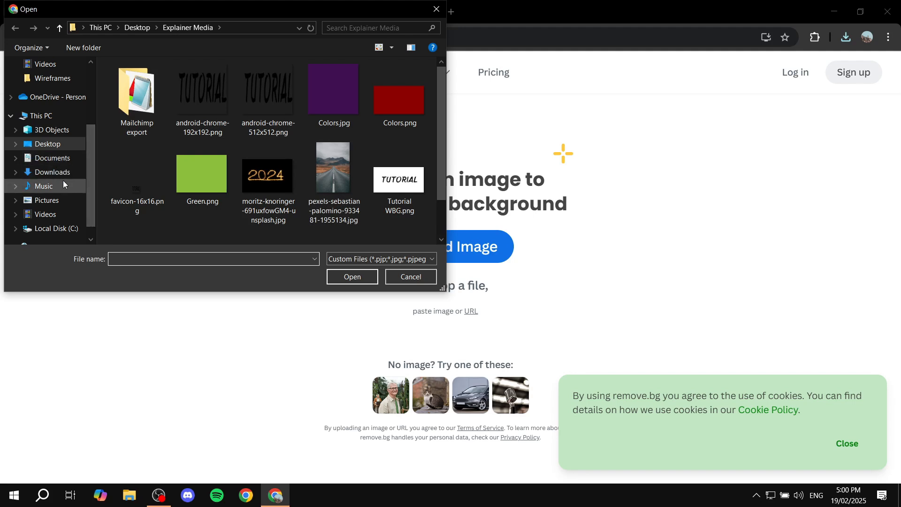
left_click(60, 176)
double_click(180, 97)
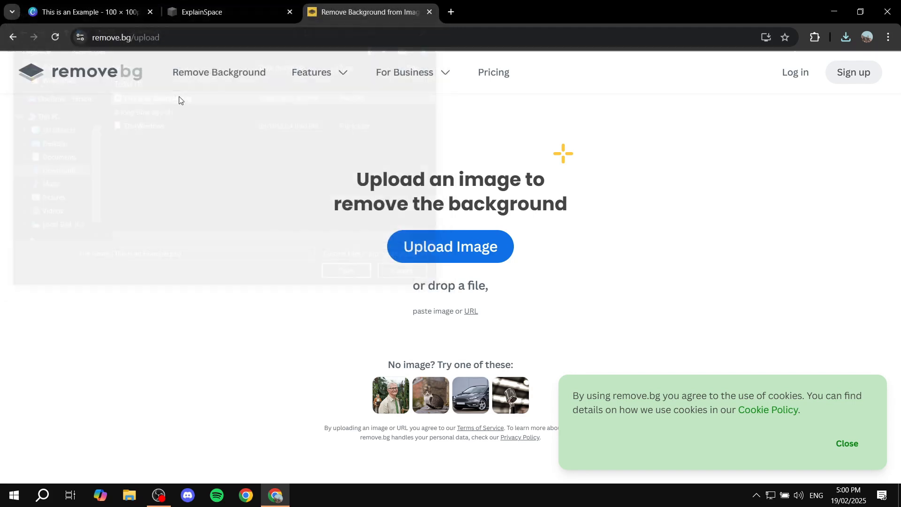
left_click(847, 443)
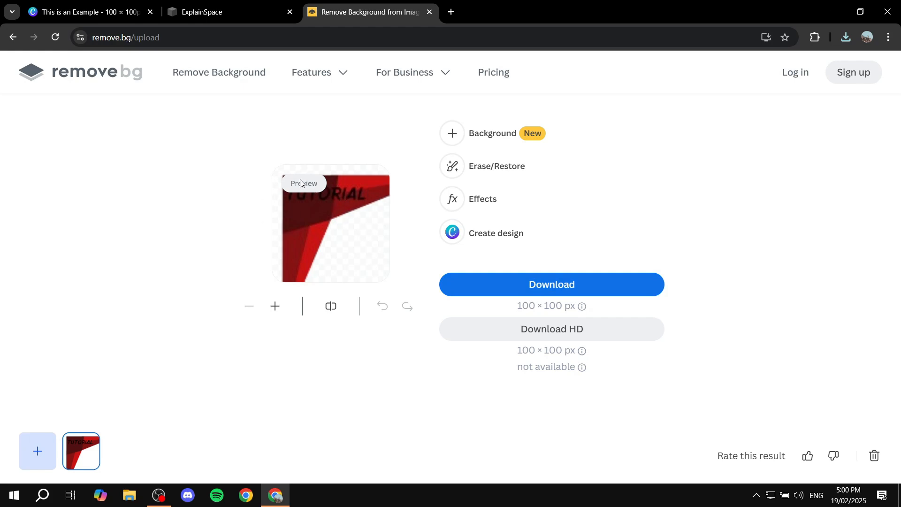
Inspect the background-free preview up close and download it at 100 × 100 px.
left_click(277, 303)
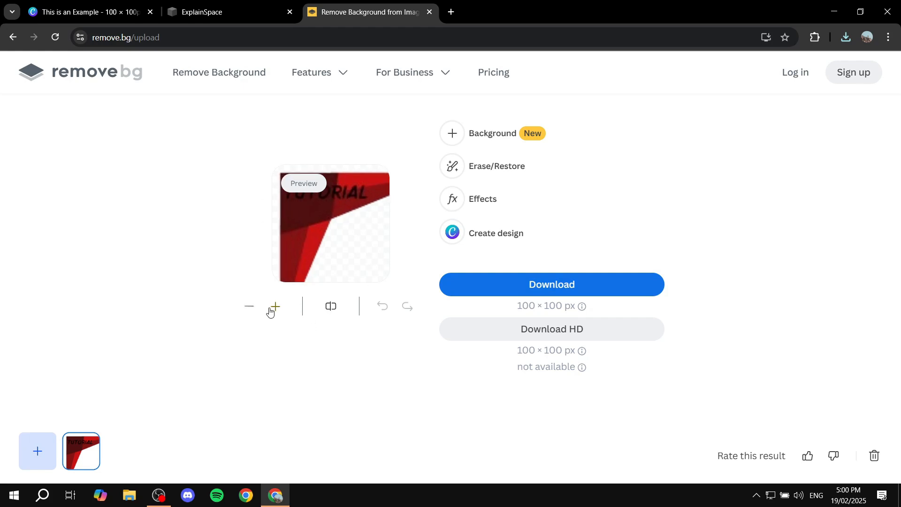
left_click(253, 308)
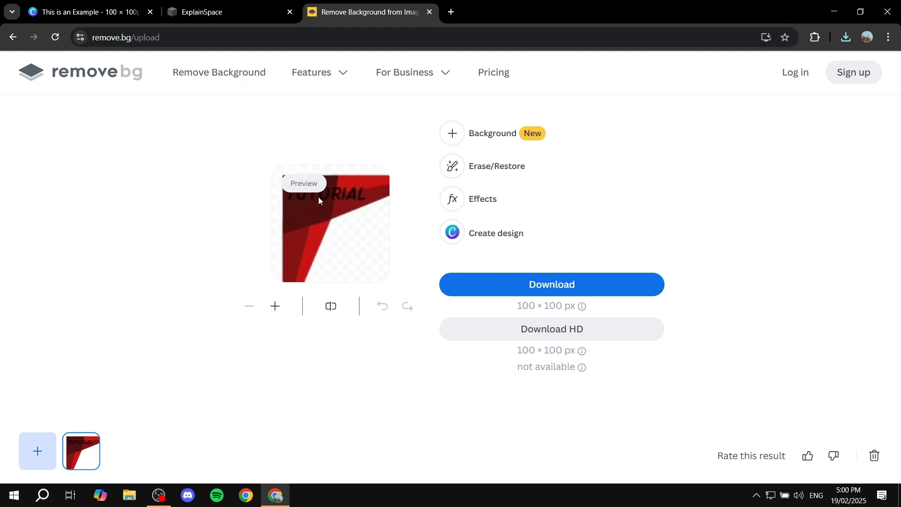
left_click(573, 288)
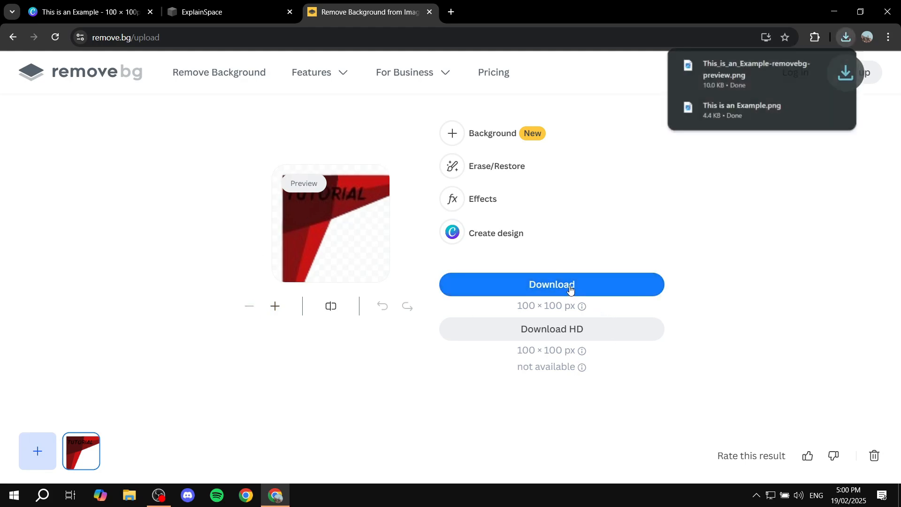
Look over the open Squarespace and Canva tabs and check the downloaded PNG files in the Downloads folder.
left_click(216, 10)
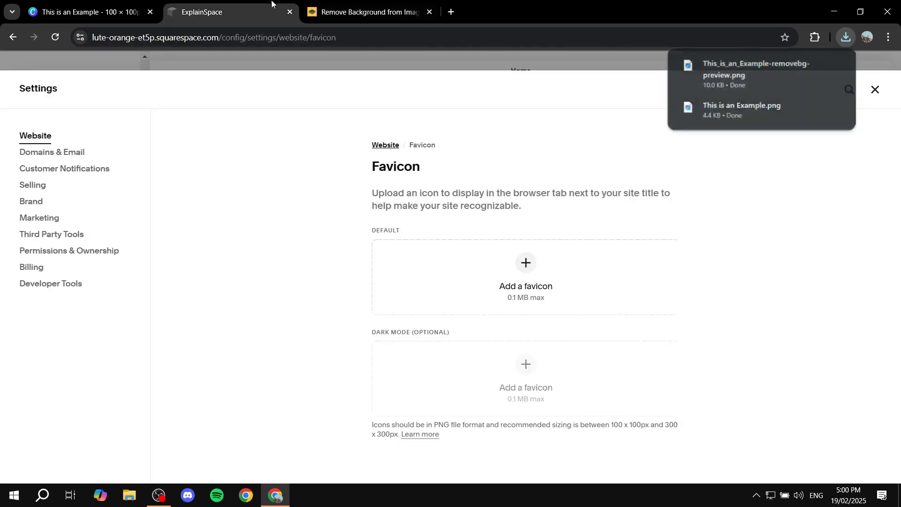
left_click(154, 4)
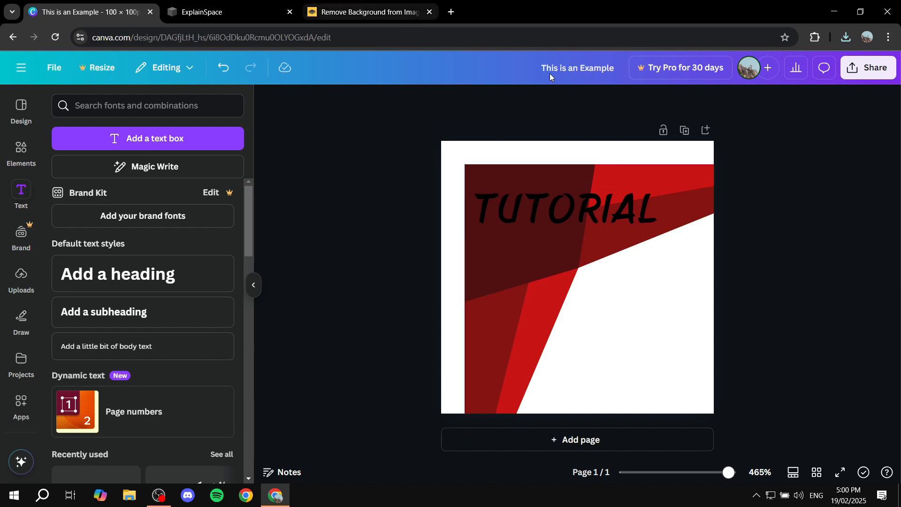
left_click(418, 12)
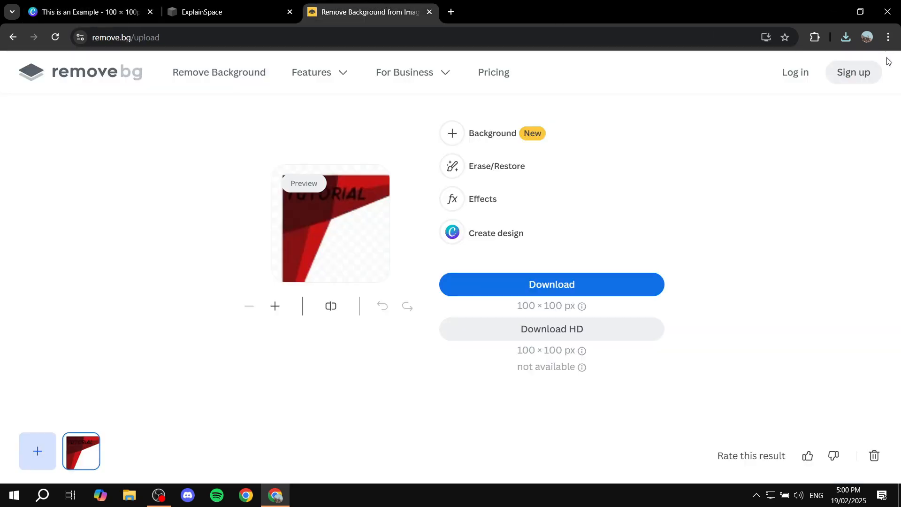
left_click(846, 37)
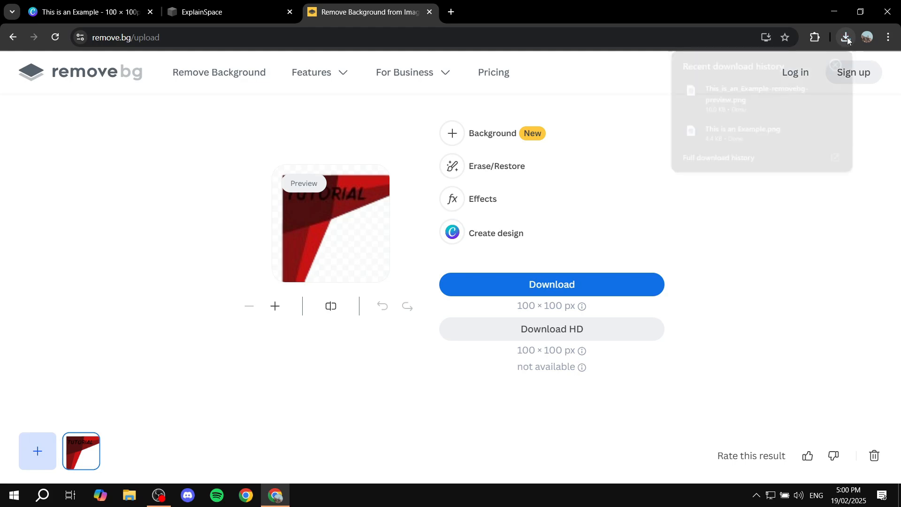
left_click(705, 134)
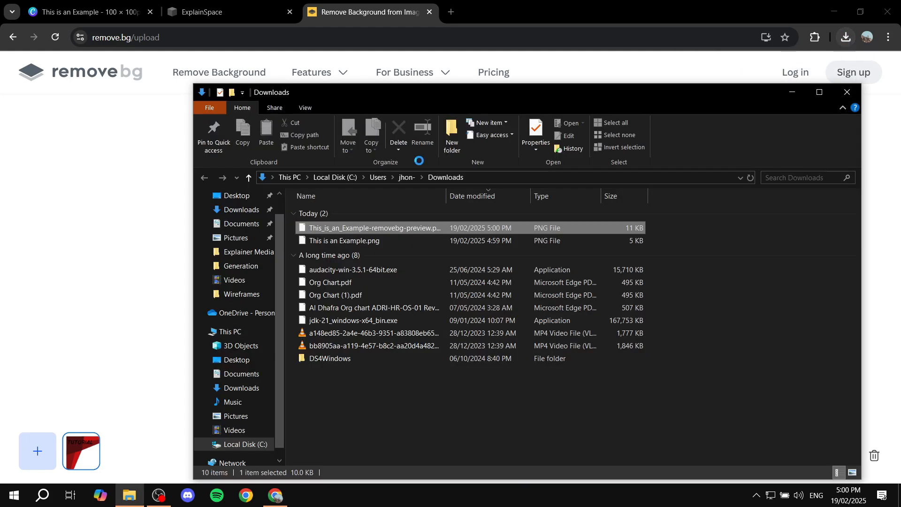
left_click(853, 95)
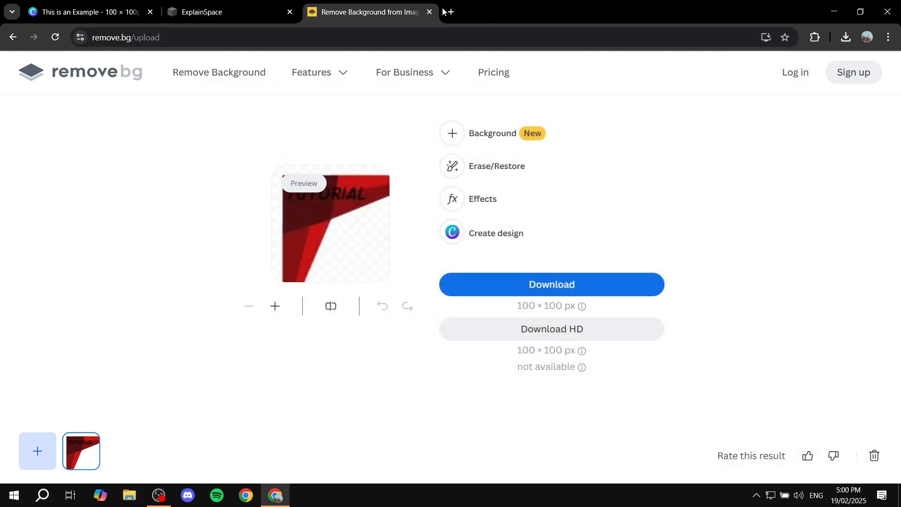
Close the remove.bg tab, leave the Squarespace settings, and reopen the Favicon page within the Website settings.
left_click(429, 12)
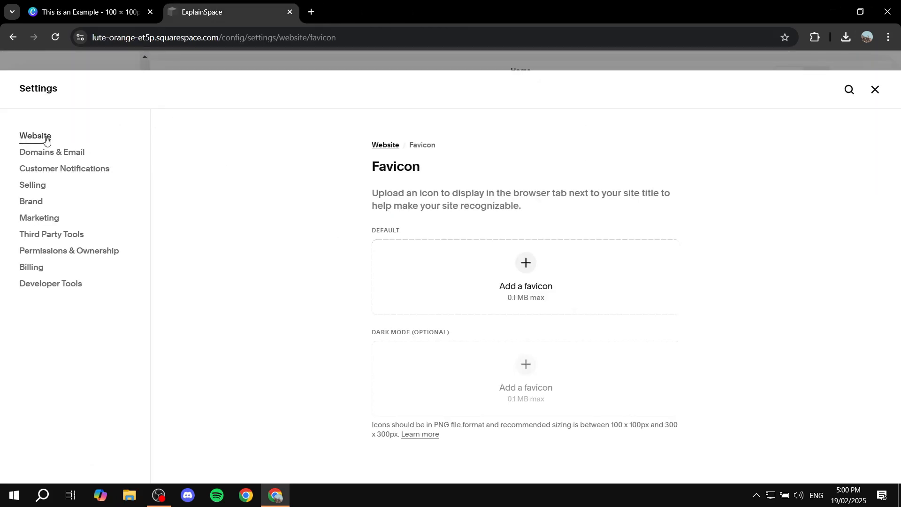
left_click(875, 89)
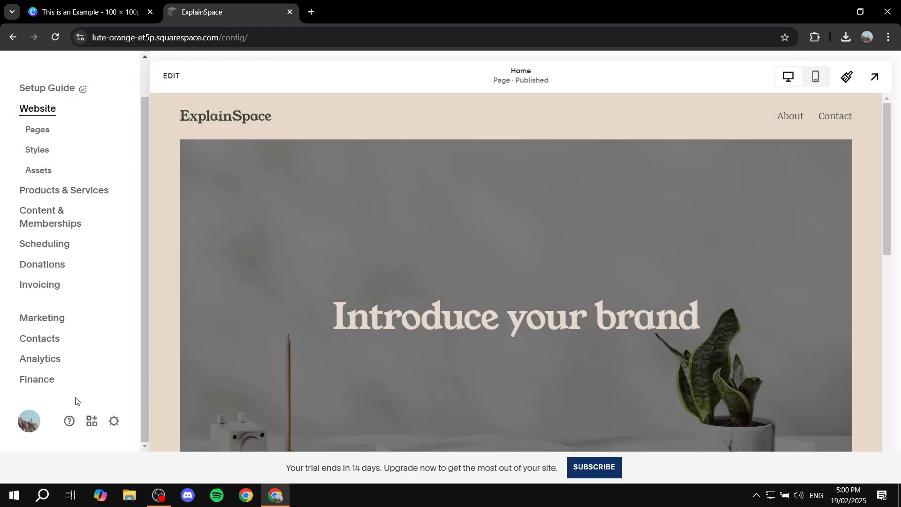
scroll(60, 227, "up", 1)
scroll(47, 227, "down", 1)
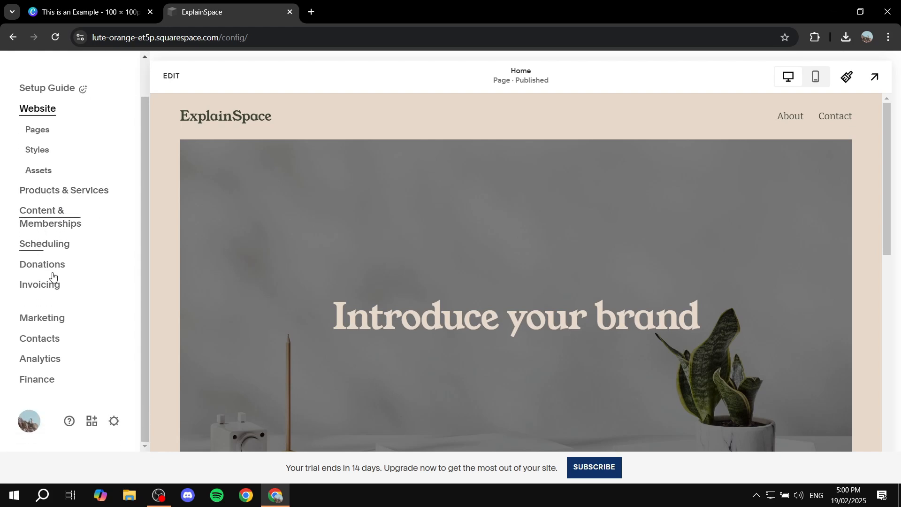
left_click(117, 421)
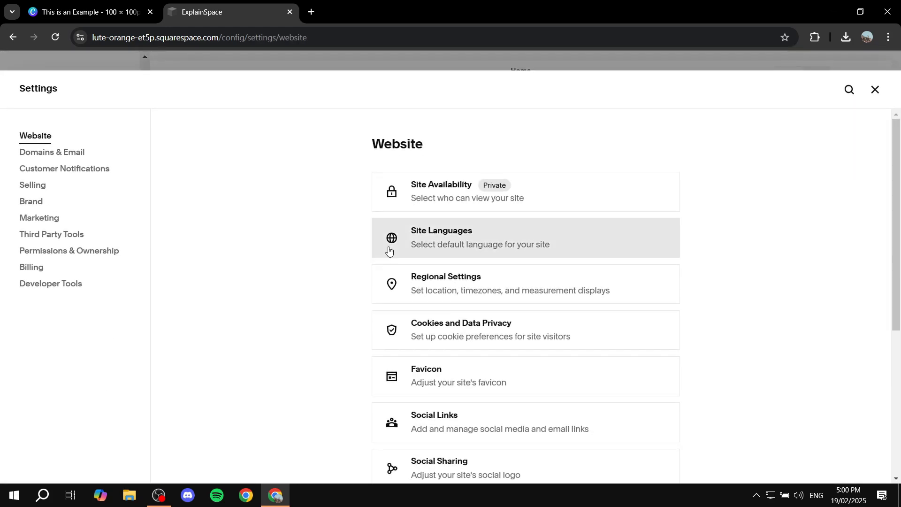
left_click_drag(358, 146, 469, 139)
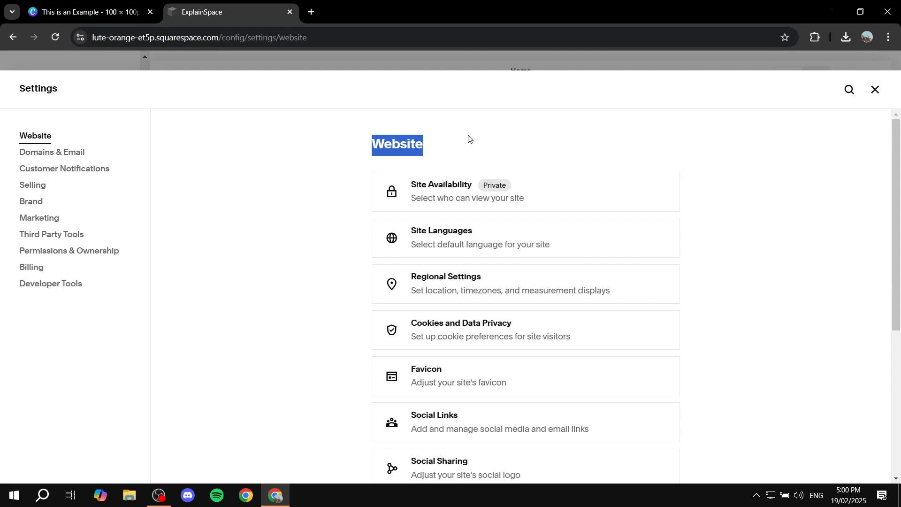
left_click(469, 139)
scroll(460, 194, "down", 2)
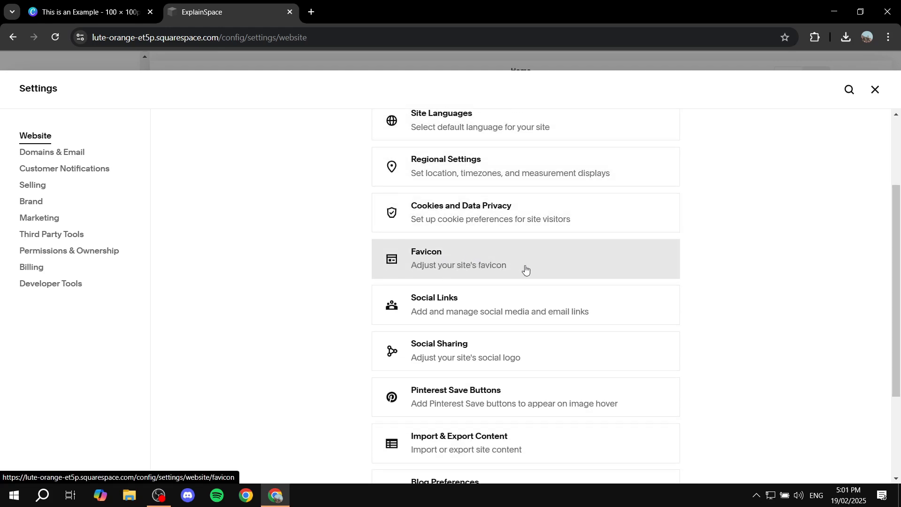
left_click(488, 265)
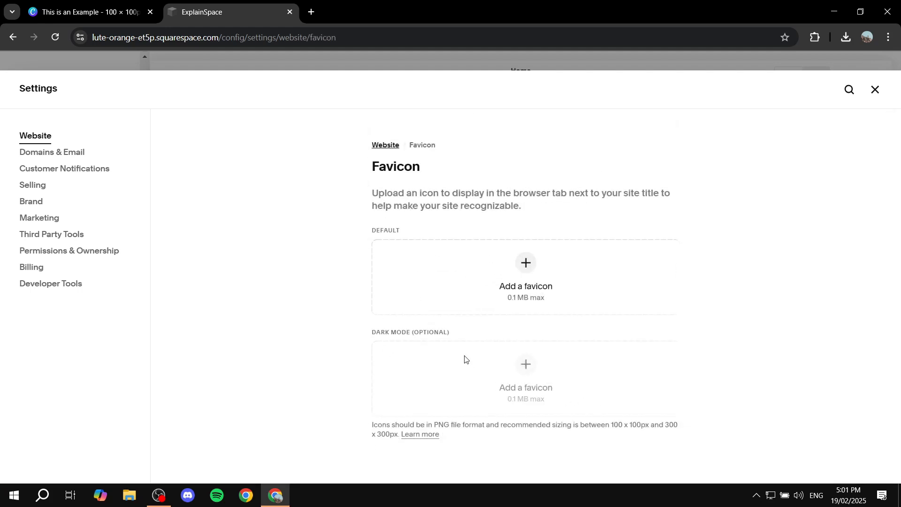
Add This is an Example.png from Downloads as the default favicon, save it, and reload the page.
left_click(525, 263)
left_click(417, 293)
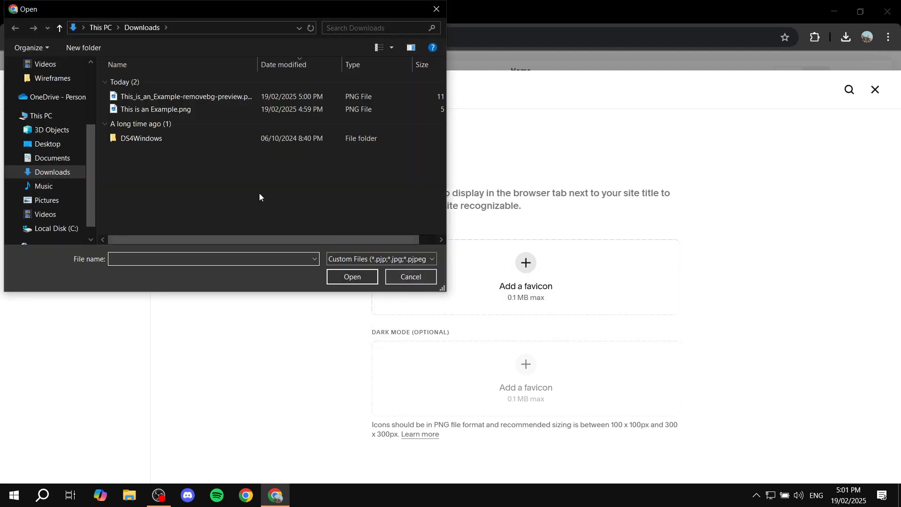
double_click(198, 110)
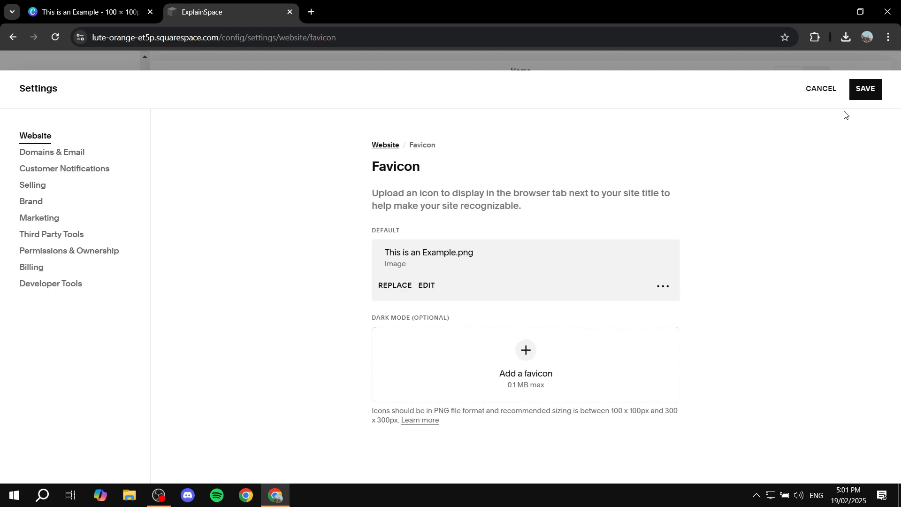
left_click(865, 89)
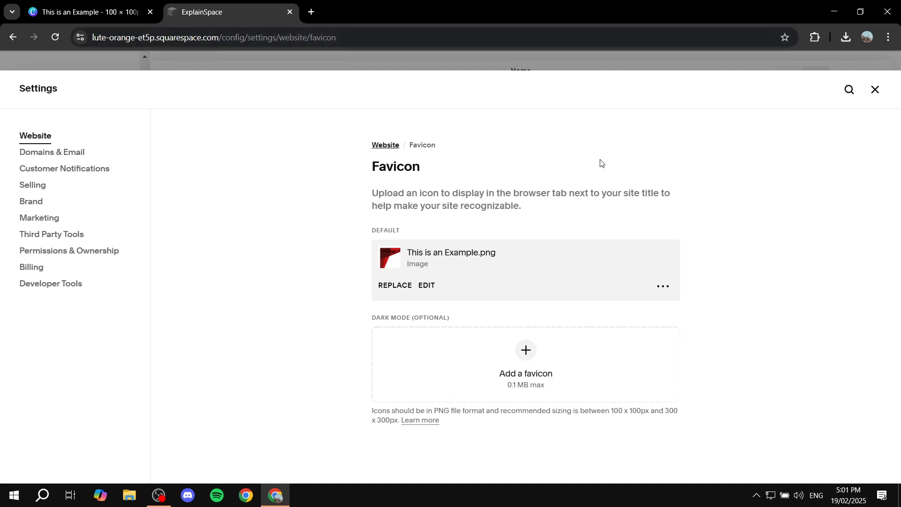
left_click(54, 40)
Replace the default favicon with This_is_an_Example-removebg-preview.png, save the change, and reload the page.
left_click(384, 285)
left_click(427, 314)
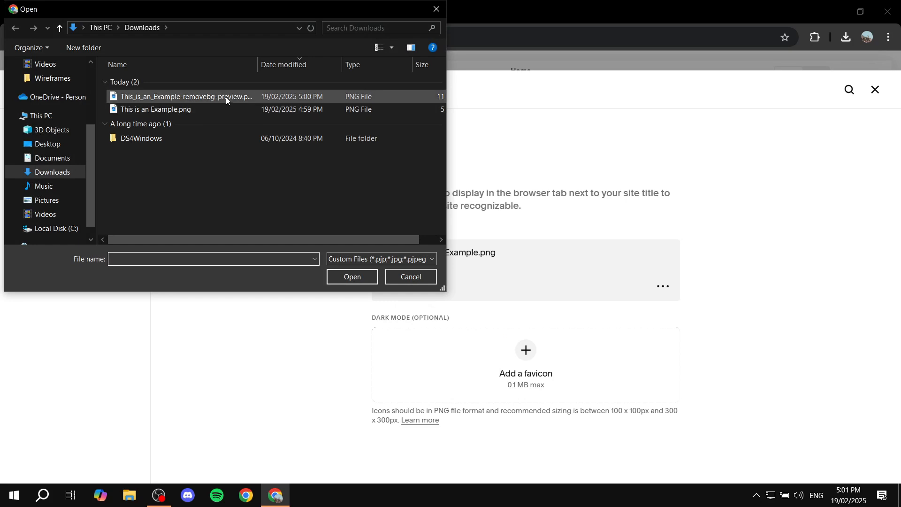
double_click(226, 96)
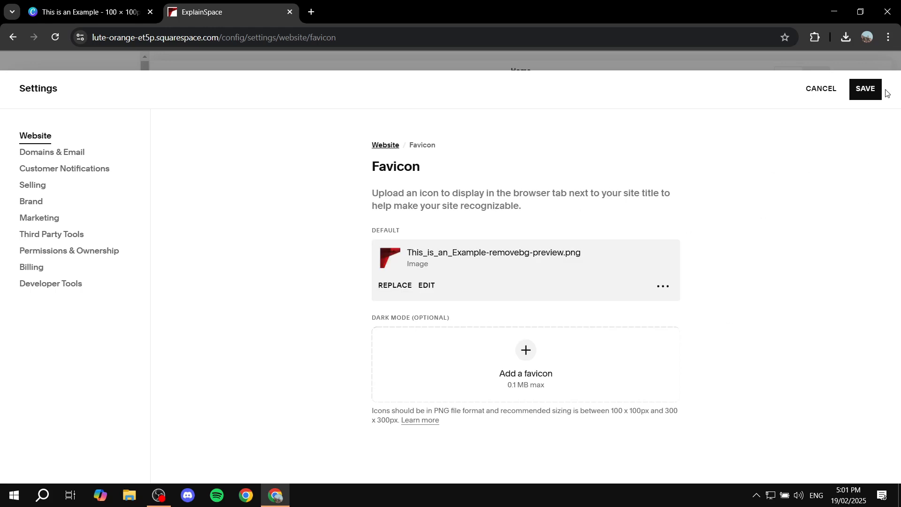
left_click(869, 90)
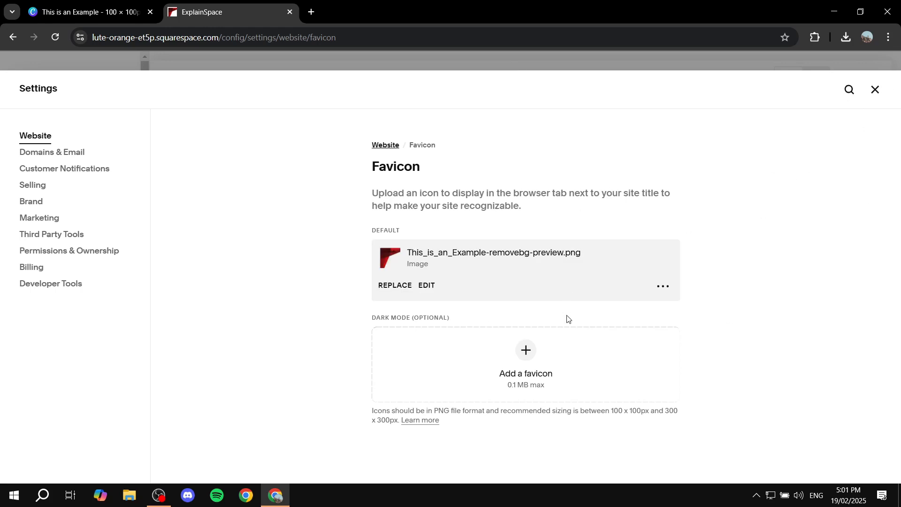
left_click(56, 37)
left_click(54, 38)
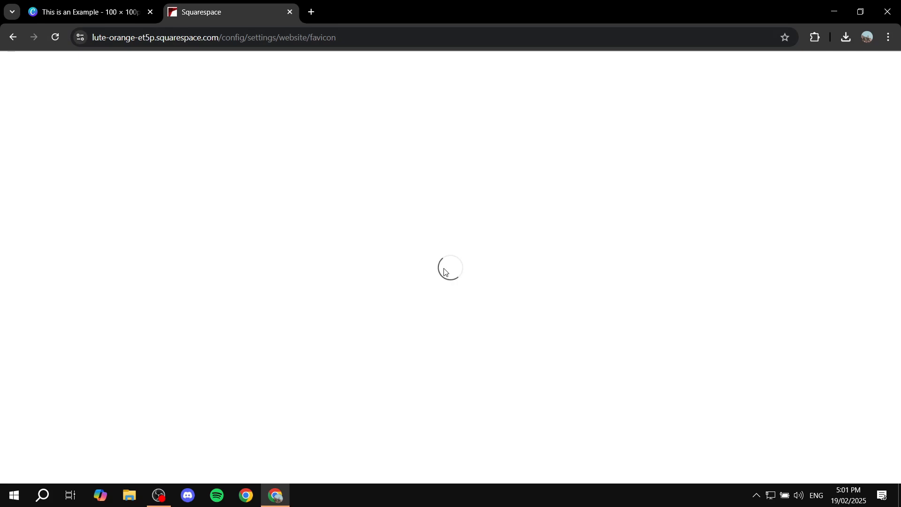